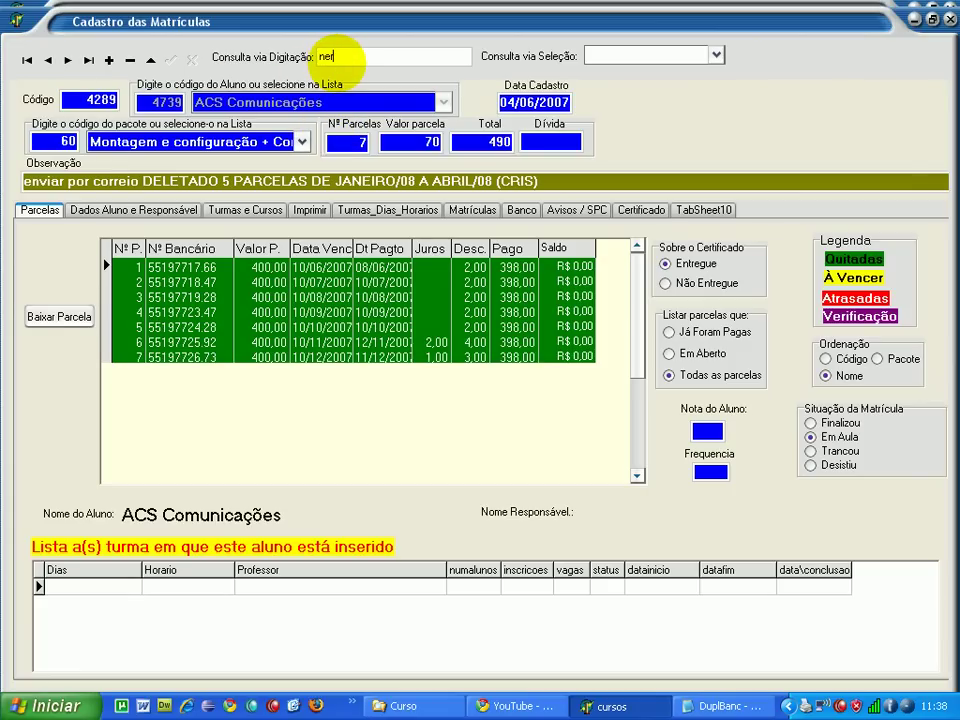
- Look up the student's enrolment by name and examine the Sistemas Web com Flex class among the classes and courses, closing the enrolment register
key("Return")
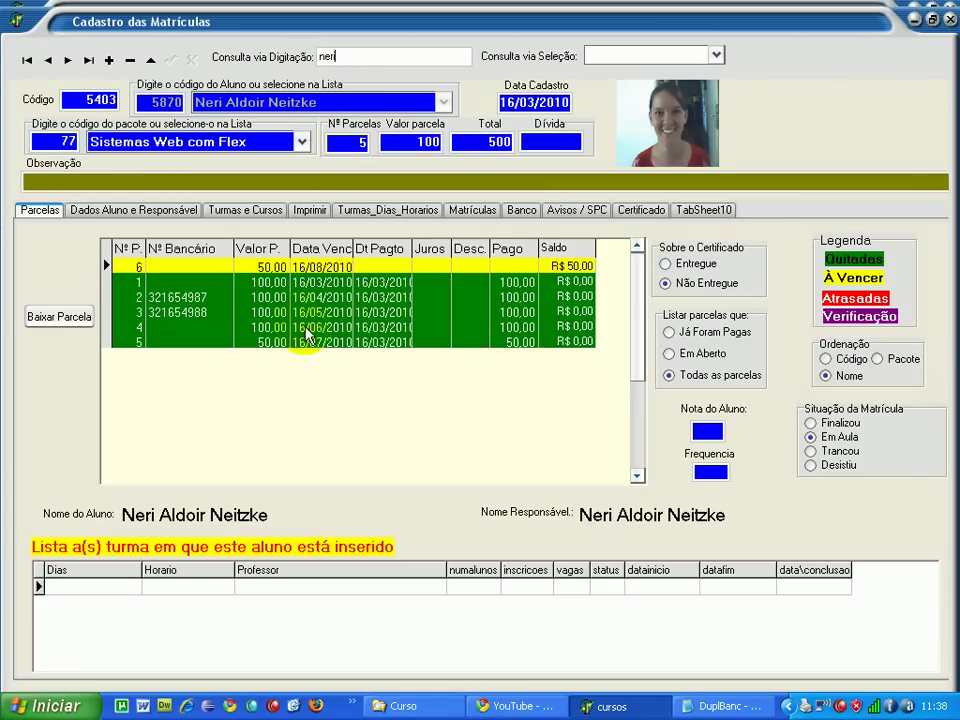
left_click(223, 212)
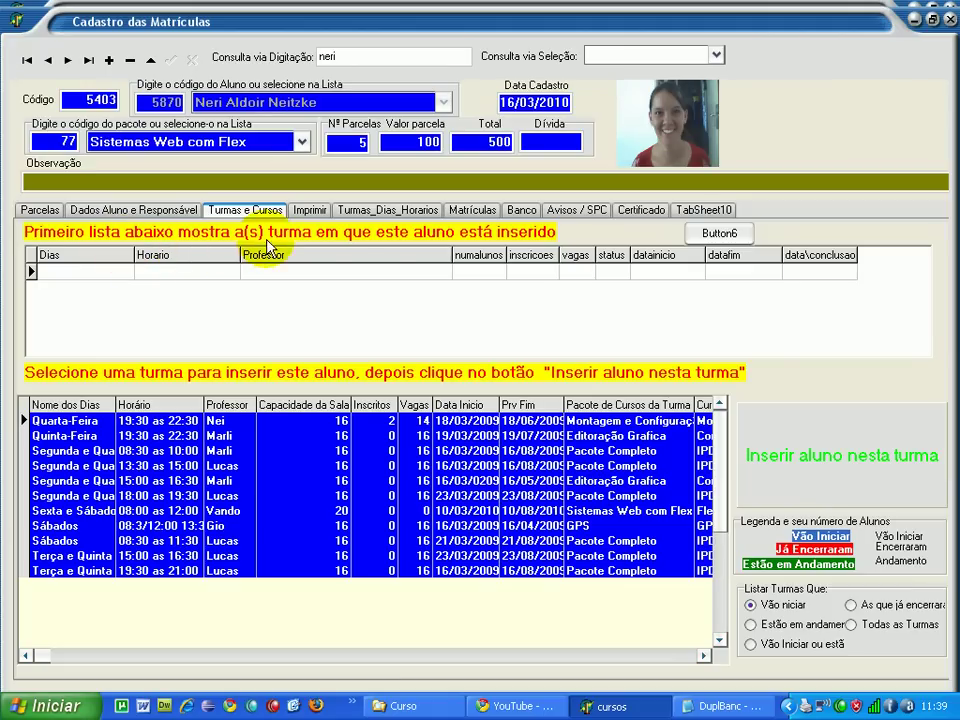
left_click(155, 276)
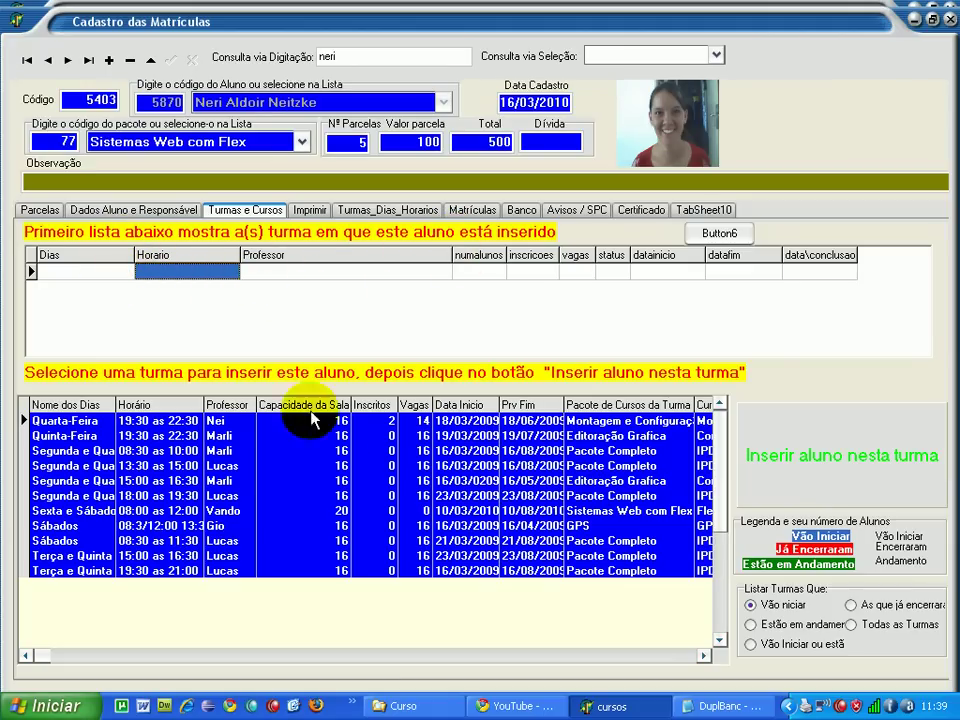
left_click(578, 512)
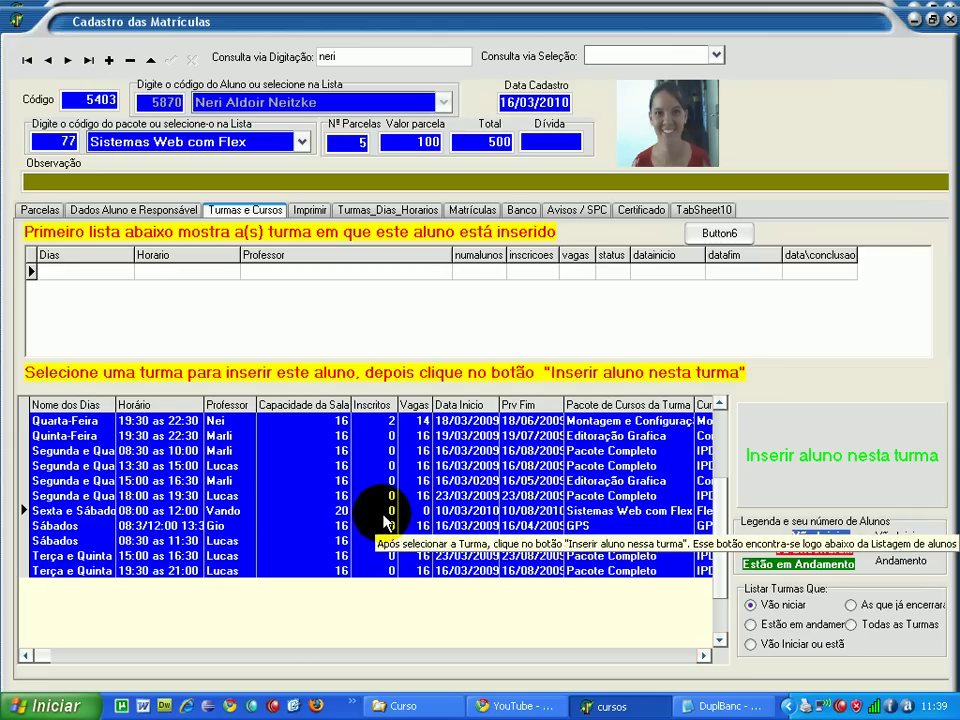
left_click(425, 513)
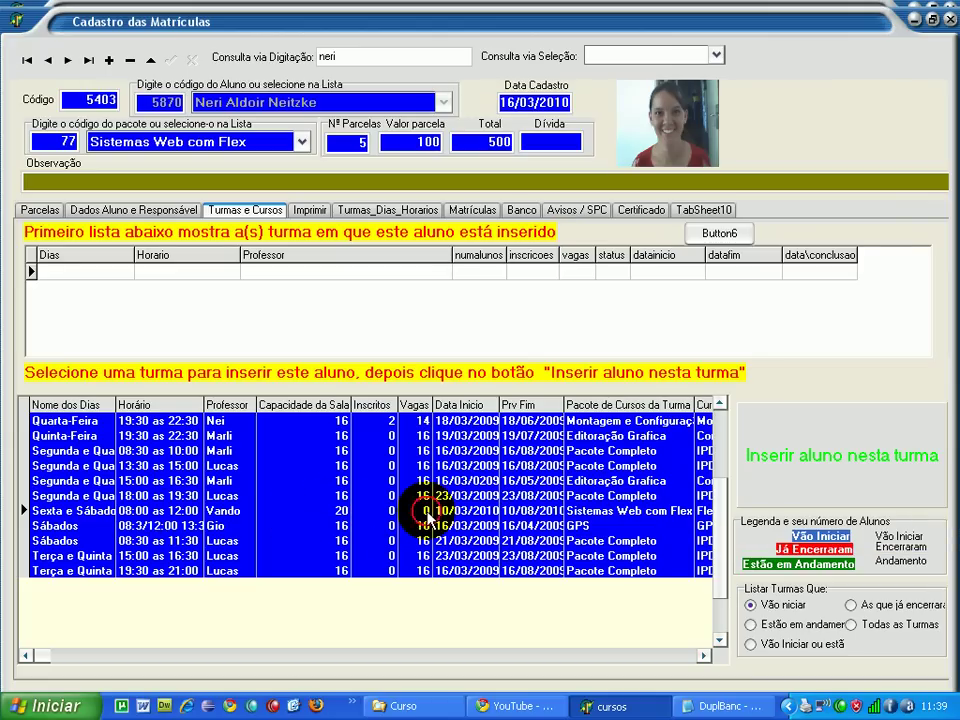
left_click(948, 19)
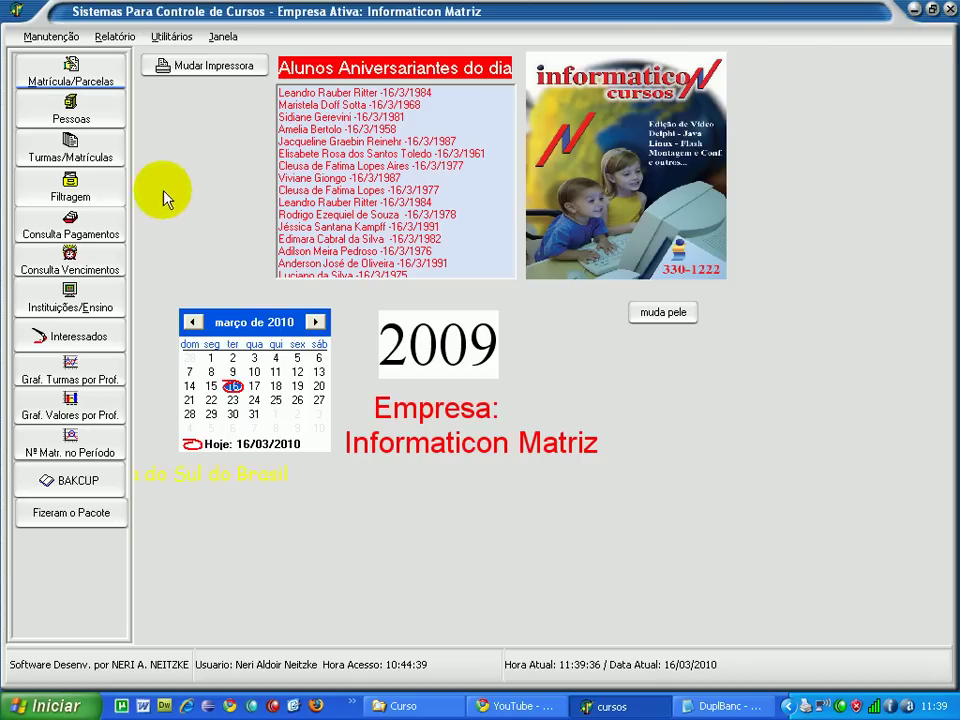
- In the class register, set the vacancies of the Sexta e Sábado Sistemas Web com Flex class to 20 and save the record
left_click(96, 155)
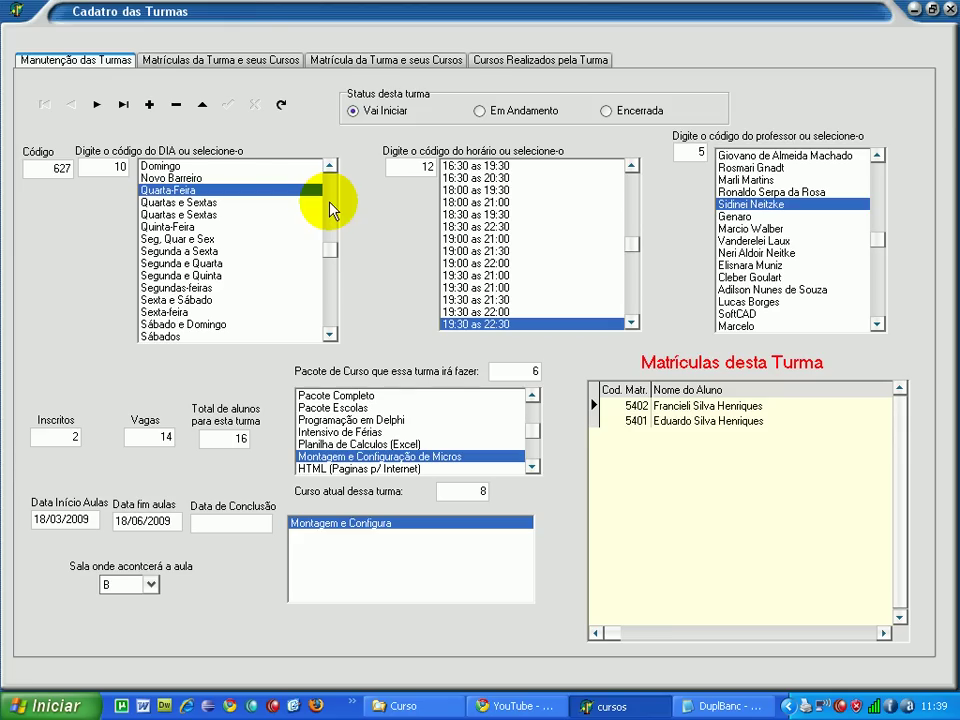
left_click(245, 62)
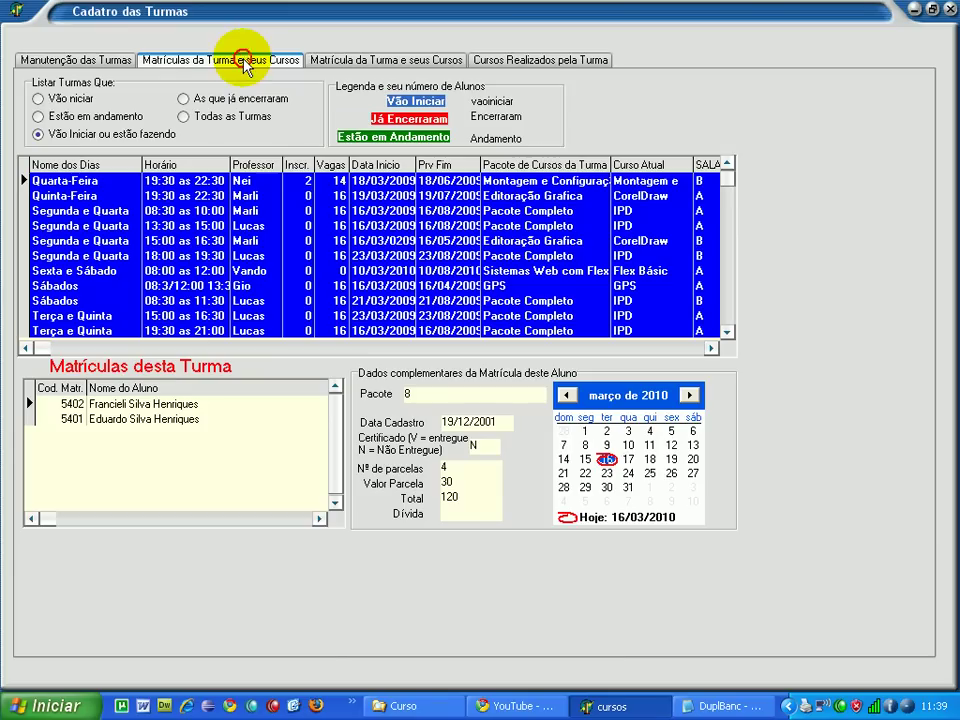
left_click(456, 272)
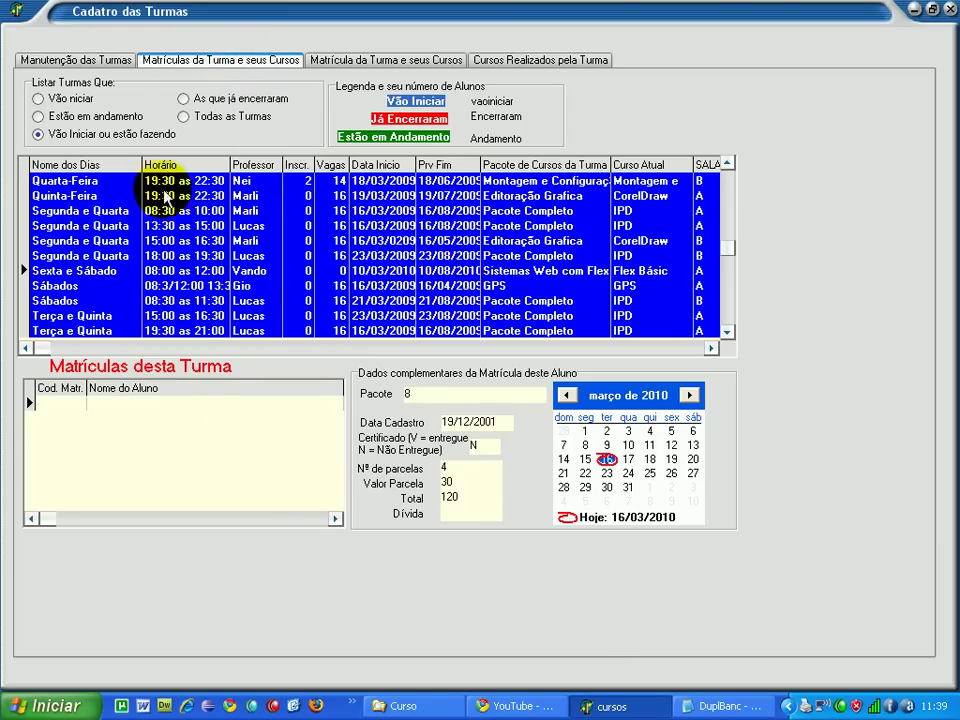
left_click(65, 60)
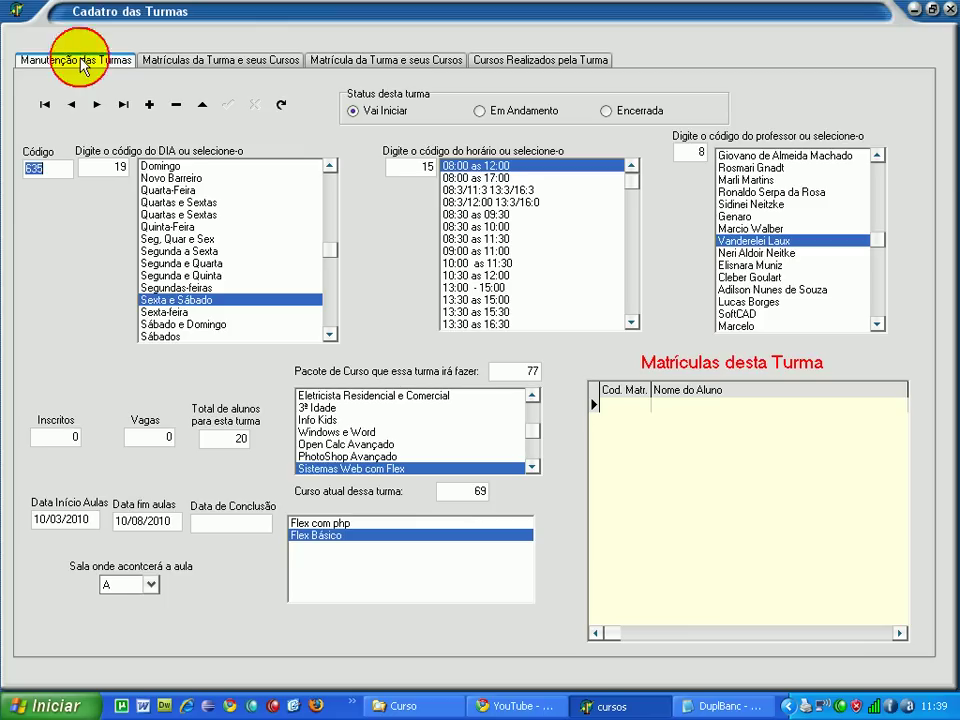
double_click(146, 438)
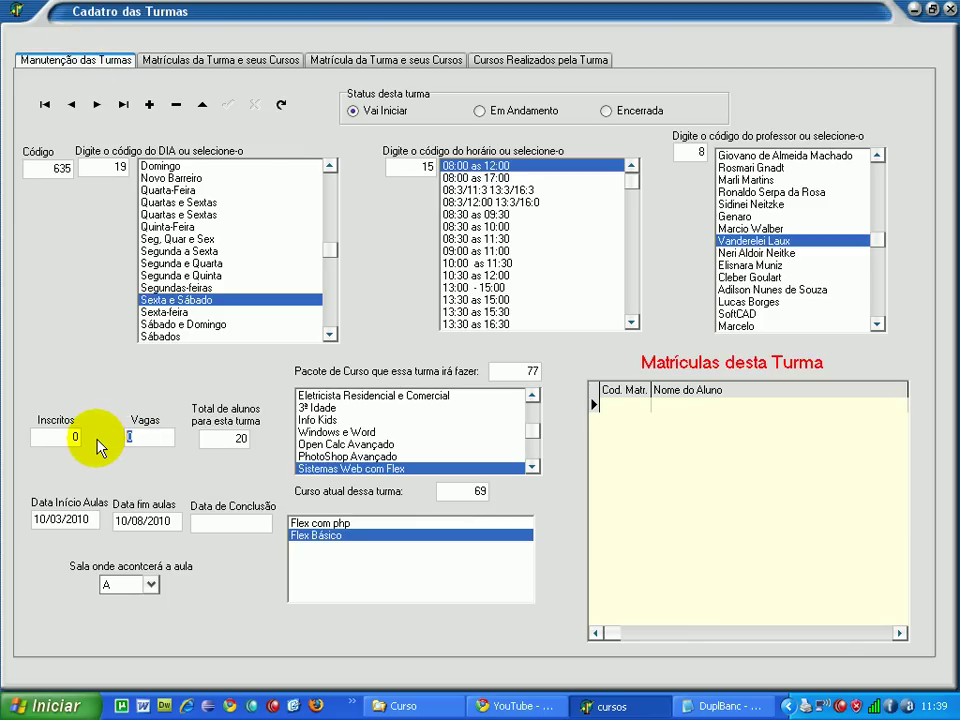
left_click(203, 105)
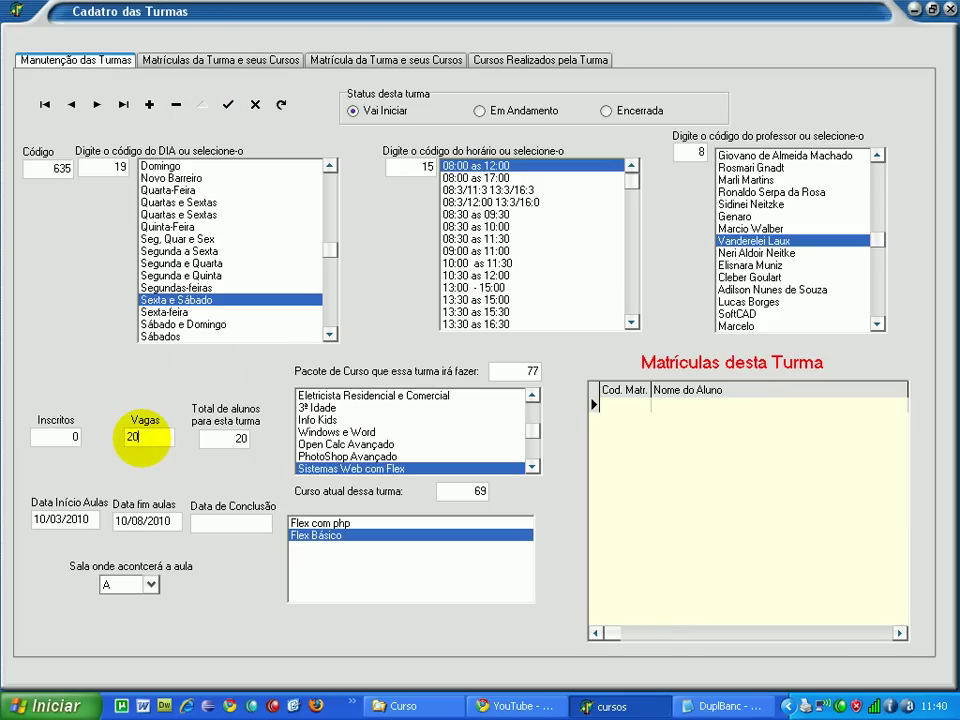
left_click(228, 104)
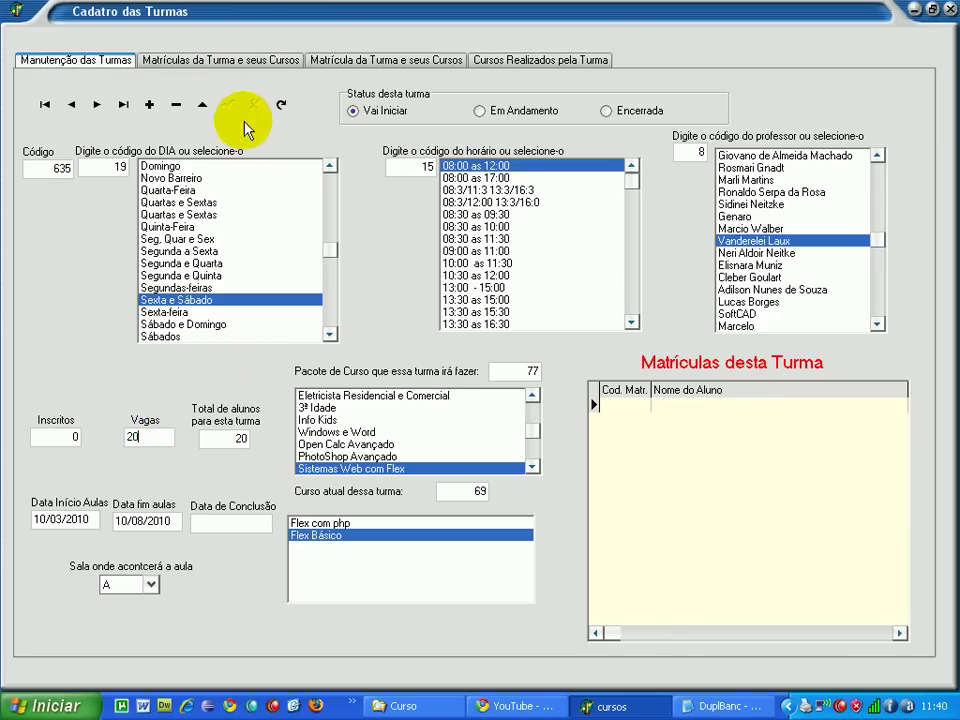
- Choose the student with the Sistemas Web com Flex enrolment as a new entry in the Sexta e Sábado class
left_click(222, 62)
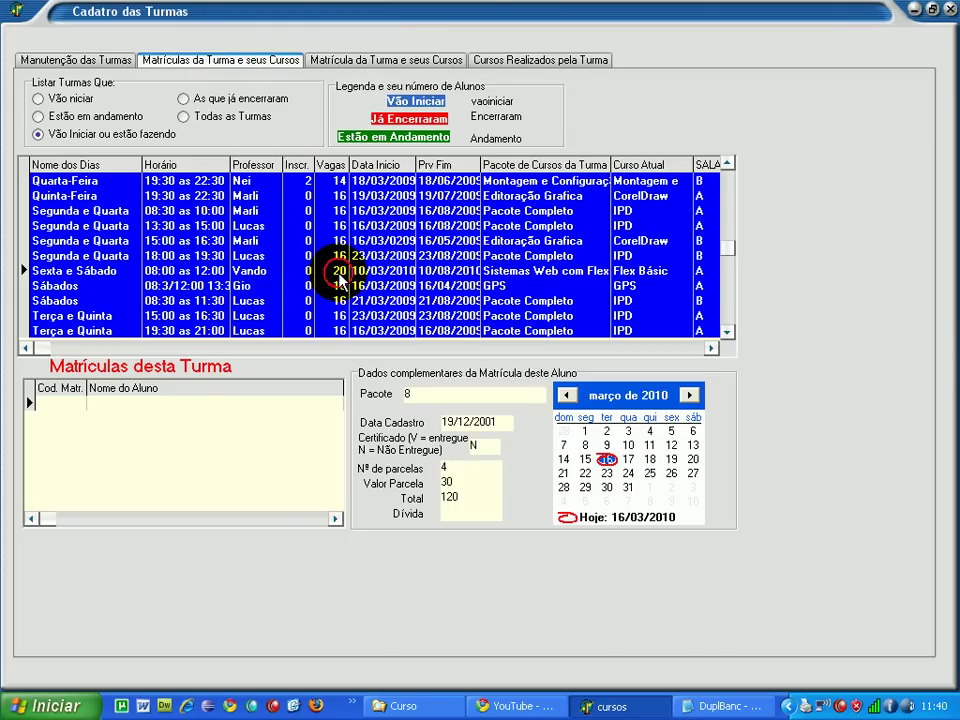
left_click(124, 404)
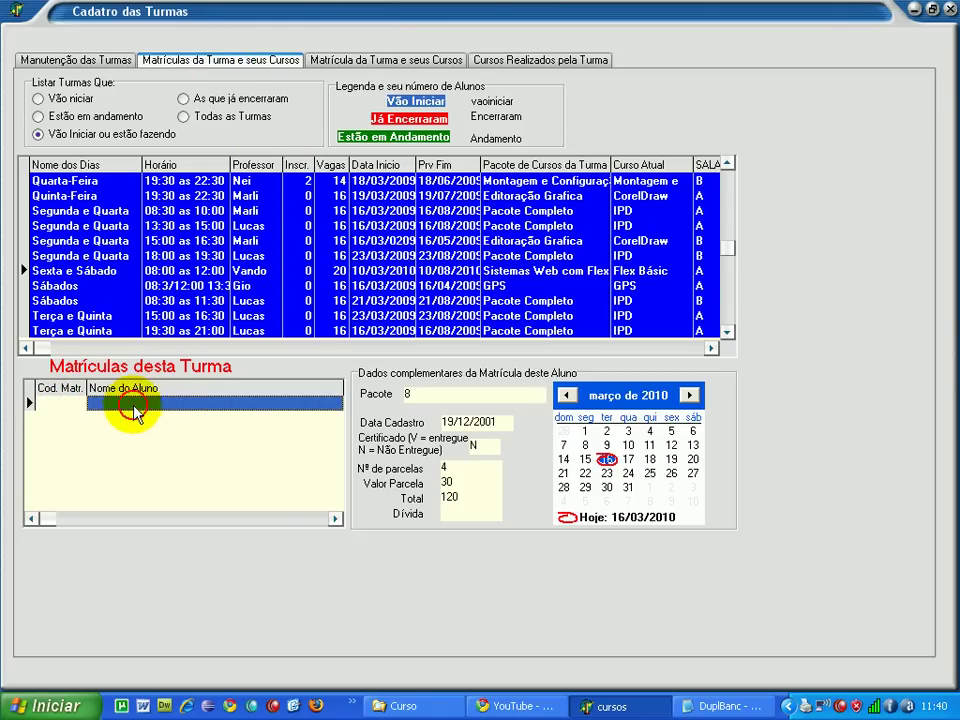
left_click(81, 406)
left_click(107, 406)
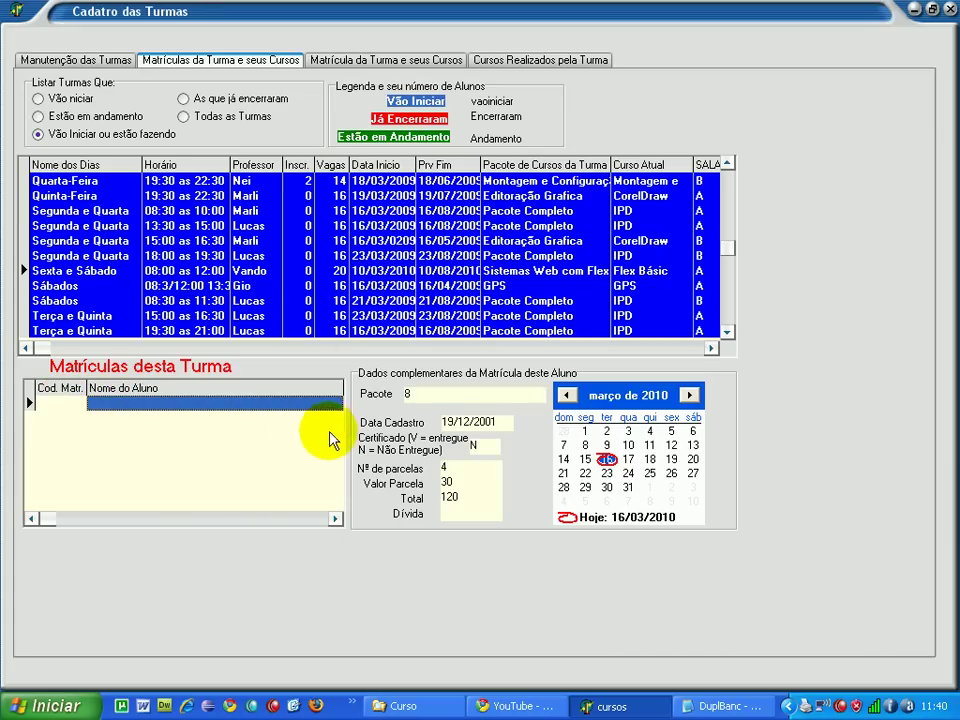
left_click(378, 62)
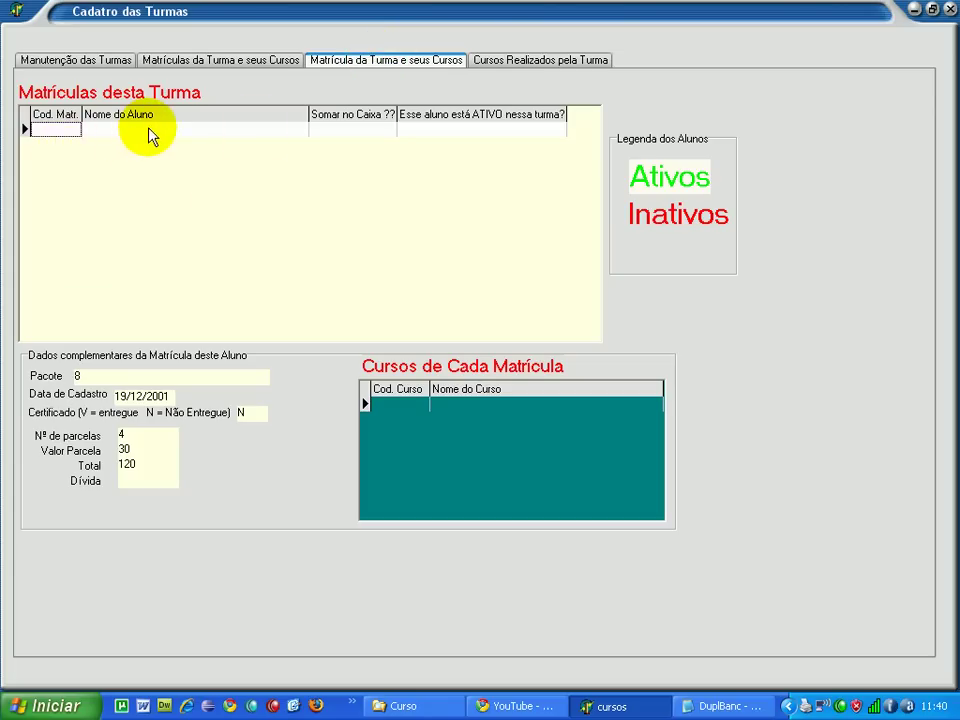
left_click(253, 141)
left_click(299, 132)
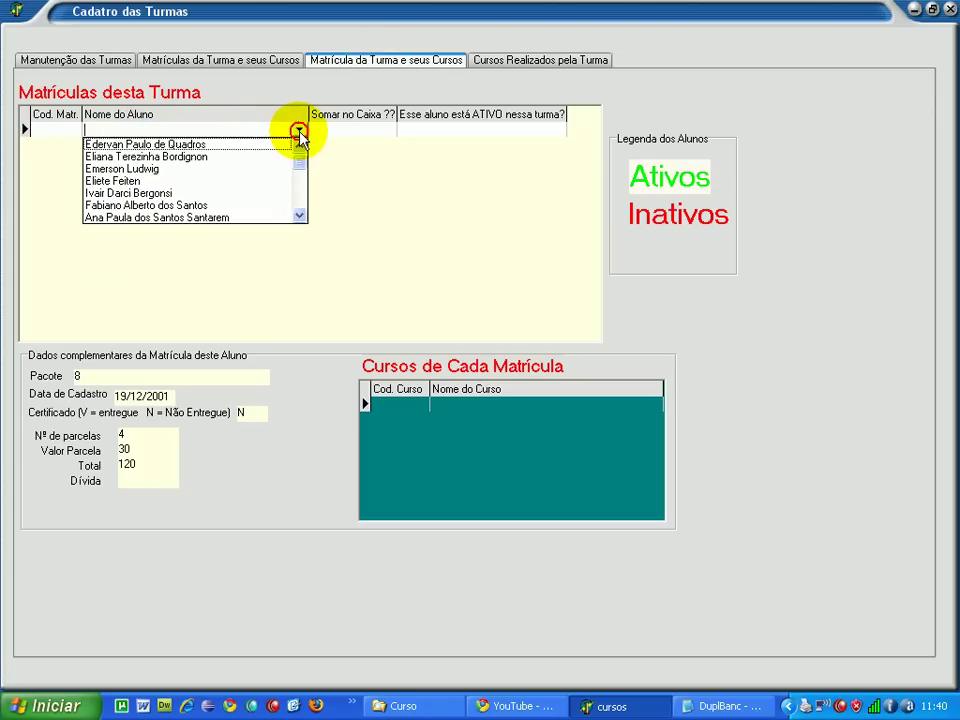
scroll(279, 146, "down", 5)
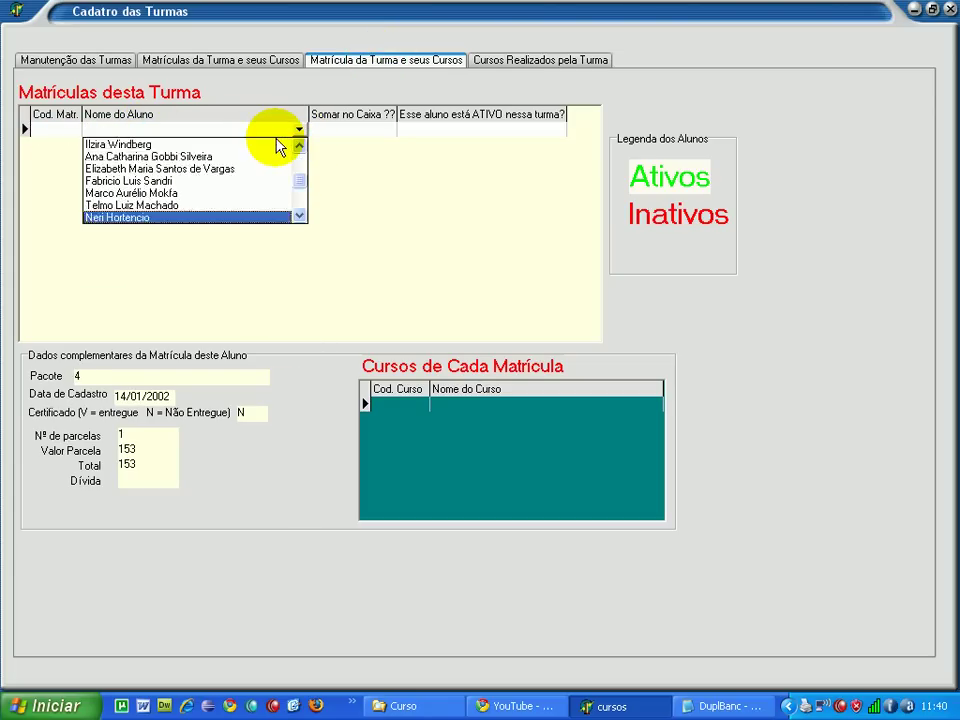
scroll(279, 146, "down", 1)
scroll(279, 146, "up", 1)
scroll(279, 146, "down", 3)
key("Return")
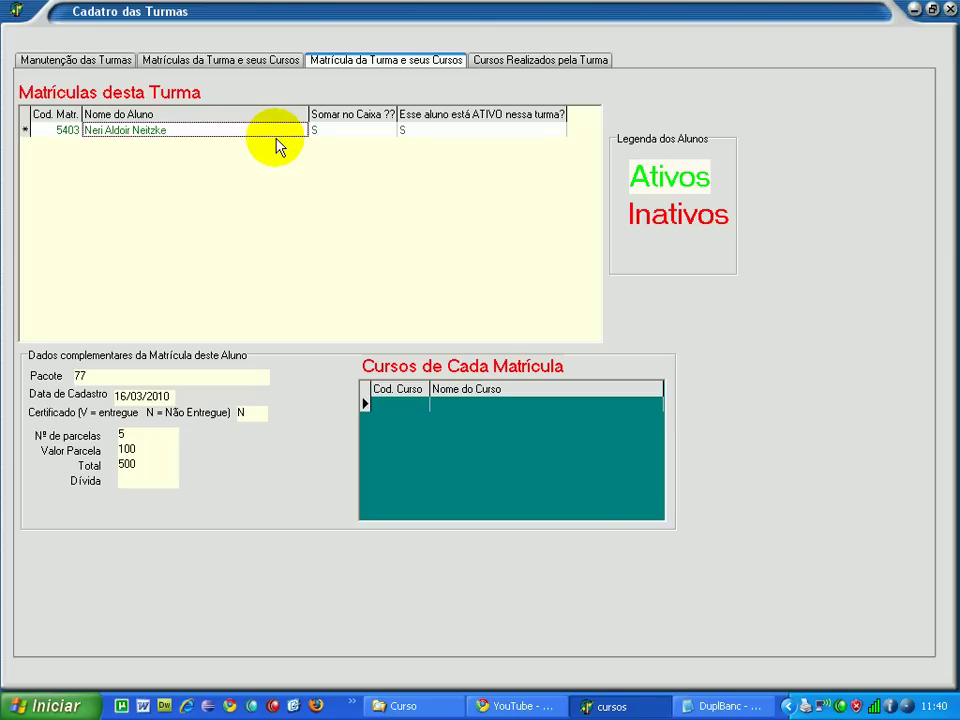
- Save the student's class entry with both Somar no Caixa and the active status at S, discarding the extra blank row
left_click(345, 136)
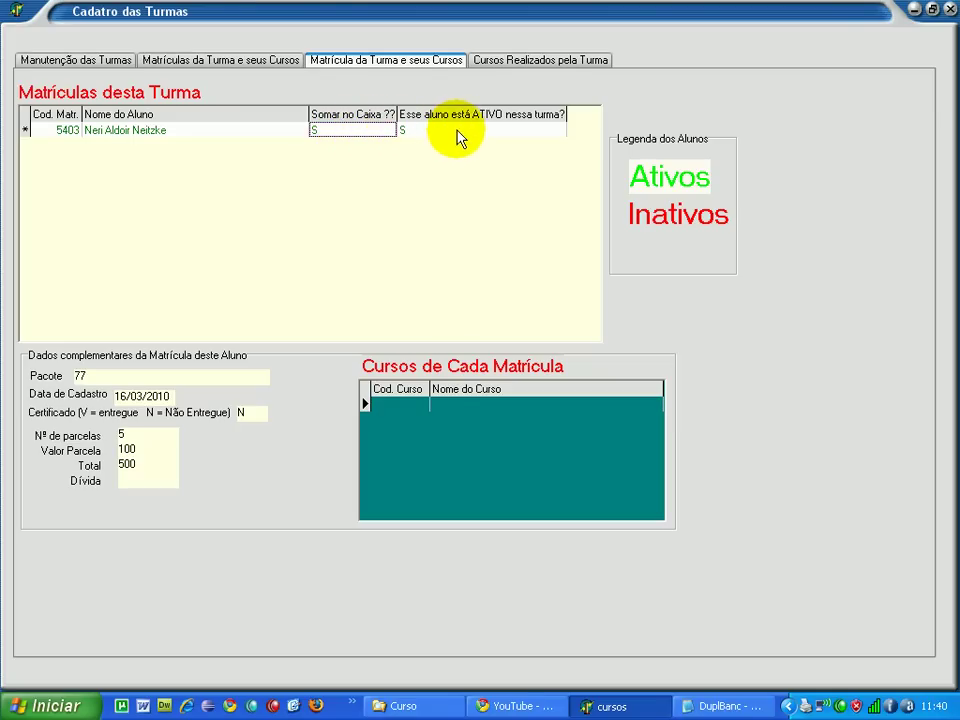
left_click(437, 135)
left_click(340, 129)
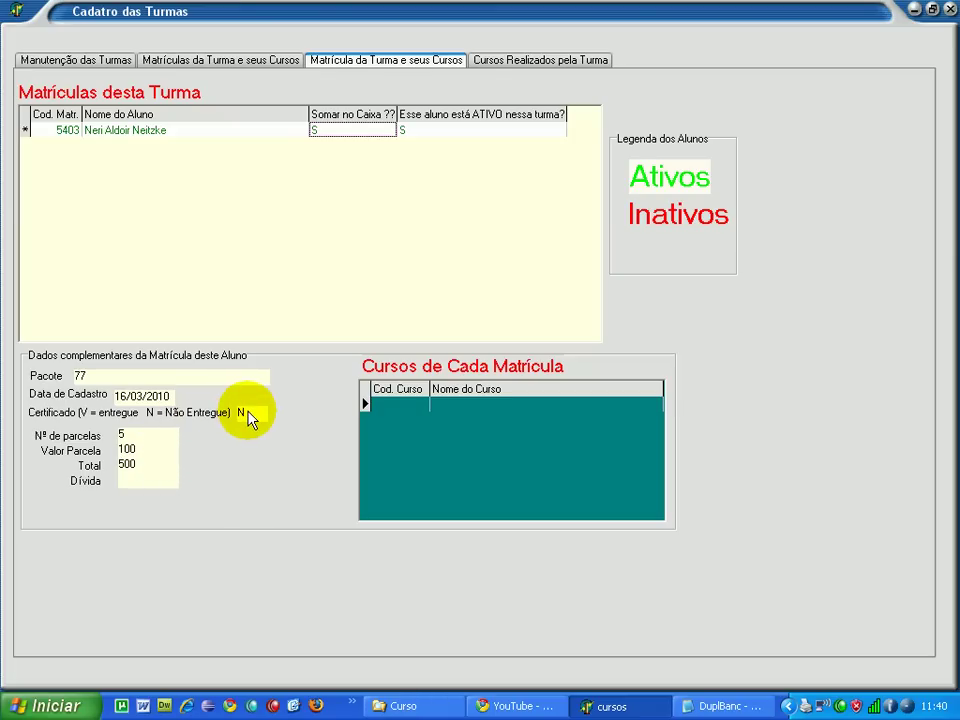
key("Down")
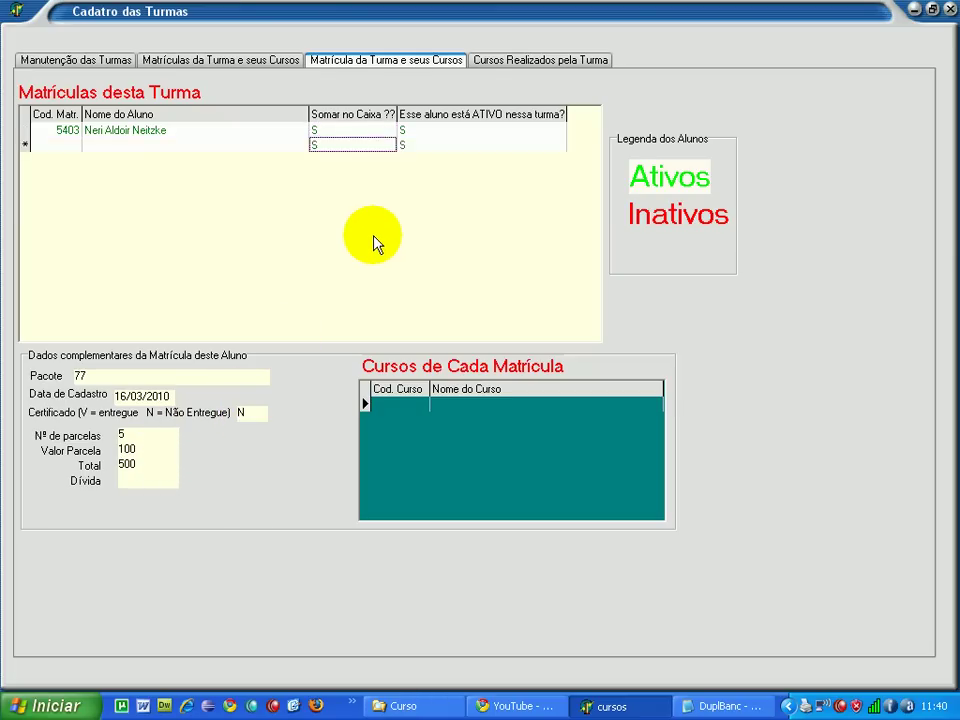
key("Return")
key("Up")
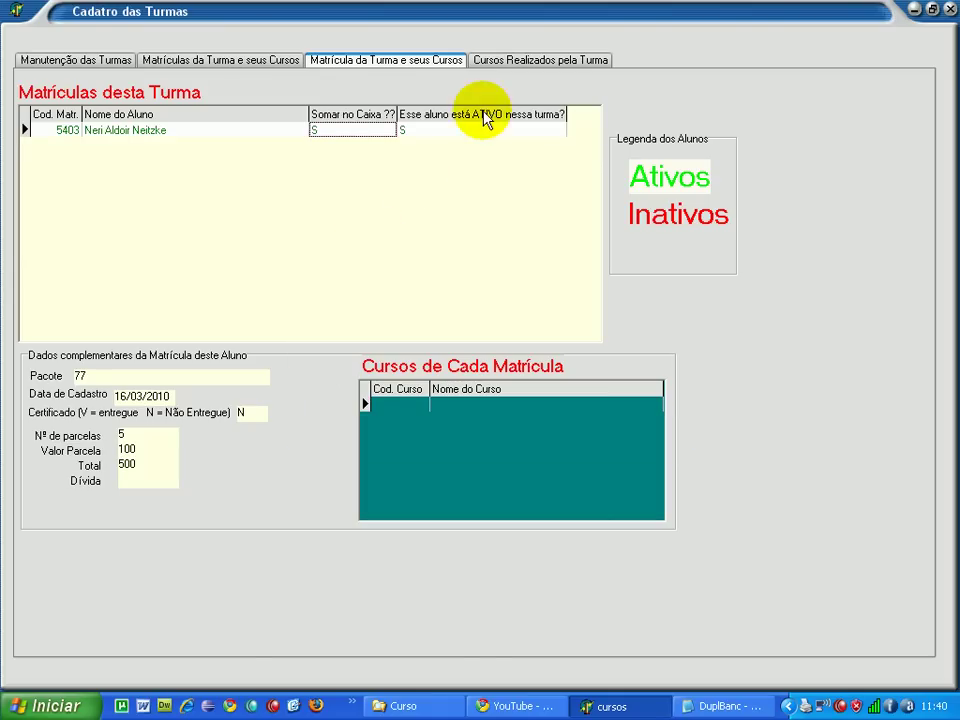
- Check the enrolments and vacancies of the Sexta e Sábado class, and close the class register
left_click(240, 59)
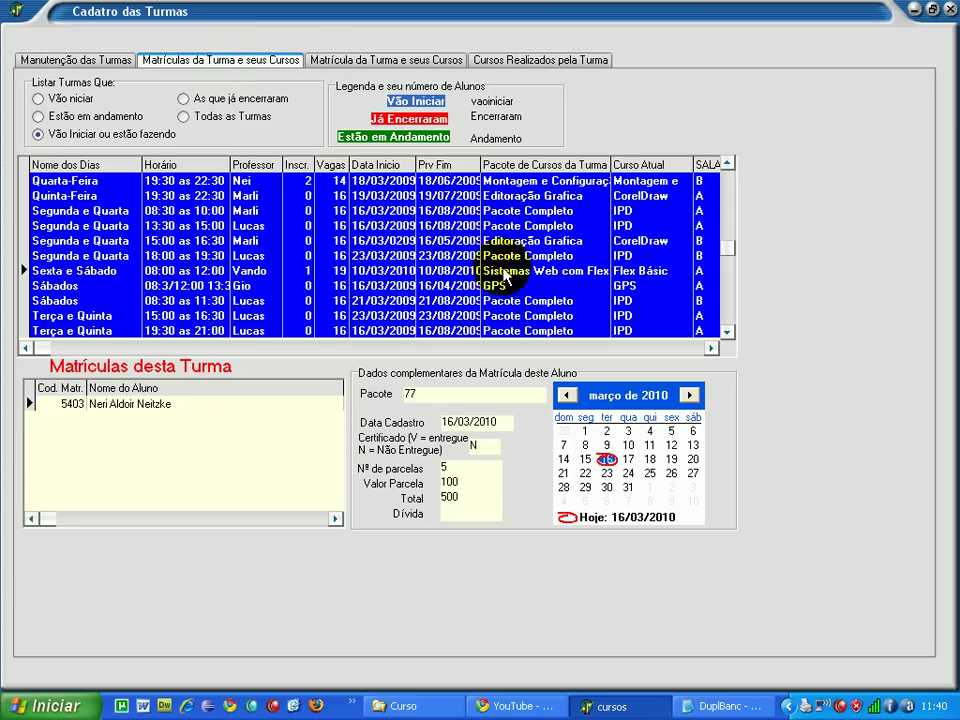
left_click(130, 407)
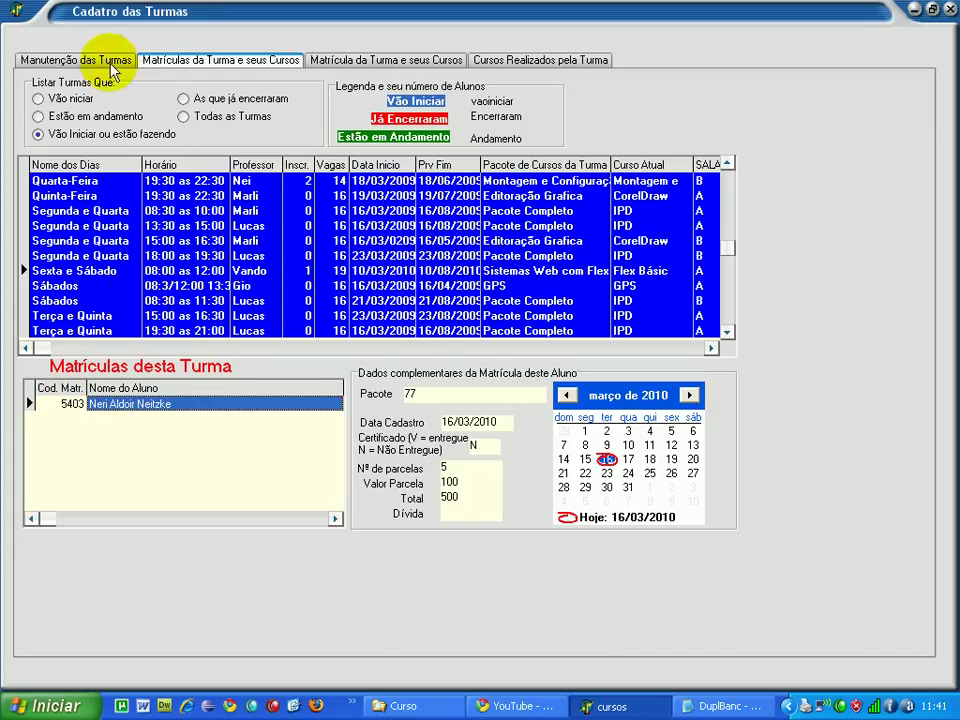
left_click(949, 9)
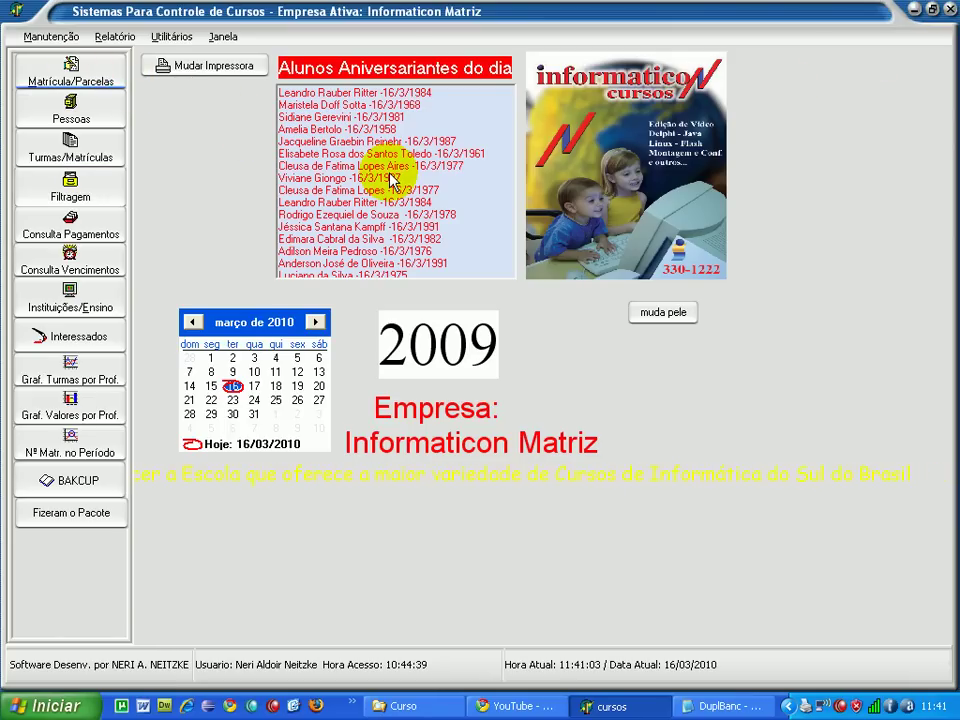
- Search the enrolment register for the student again and examine the assigned class and the matching class list entry, closing the register
key("Return")
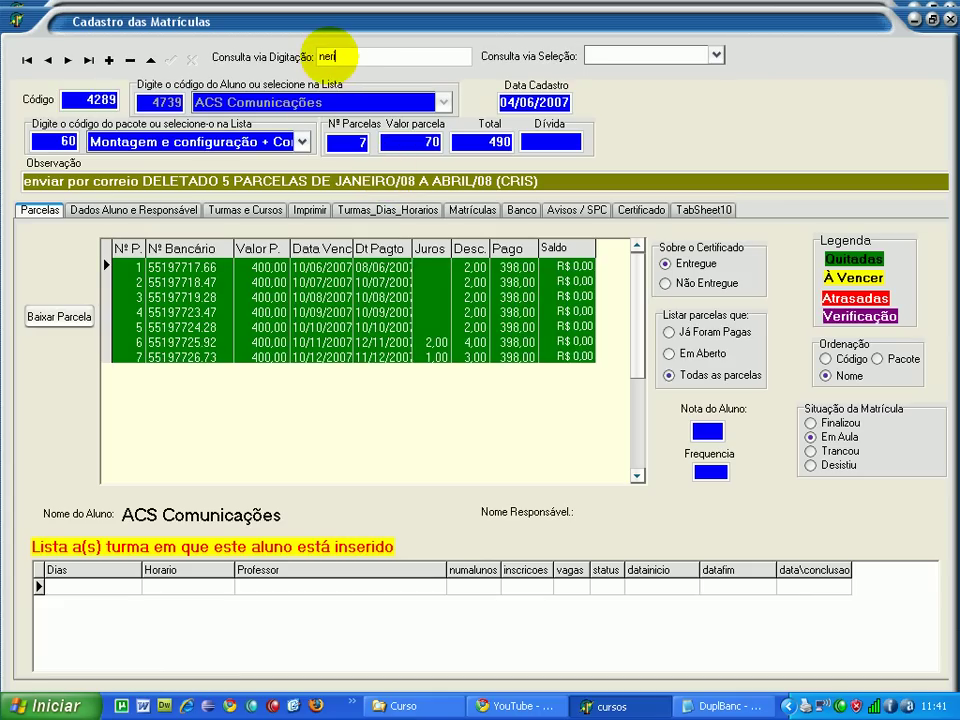
type("i")
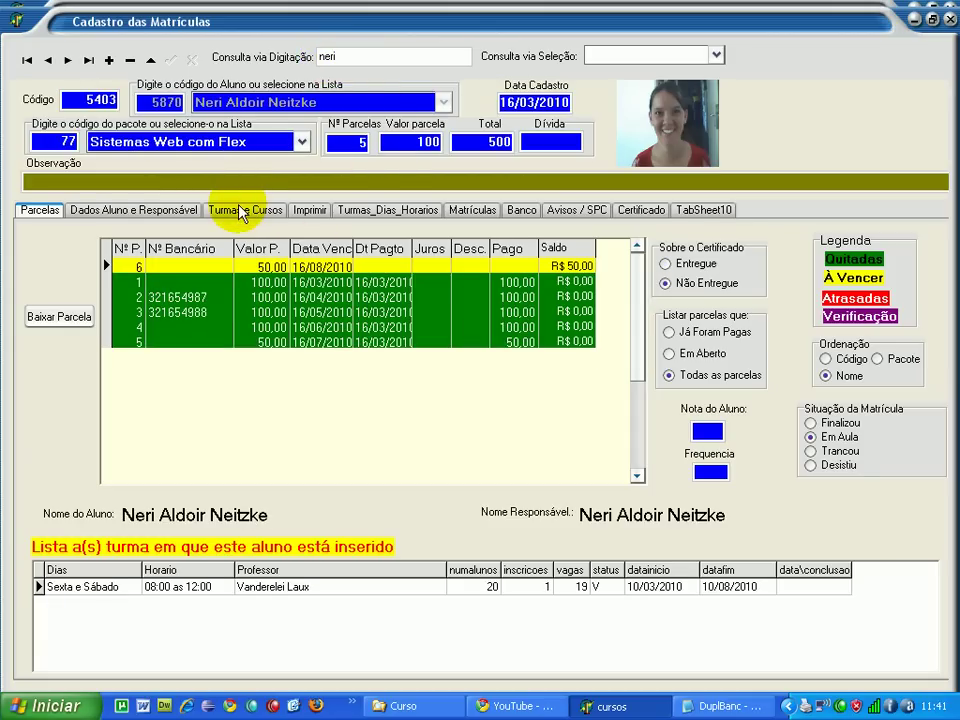
left_click(240, 211)
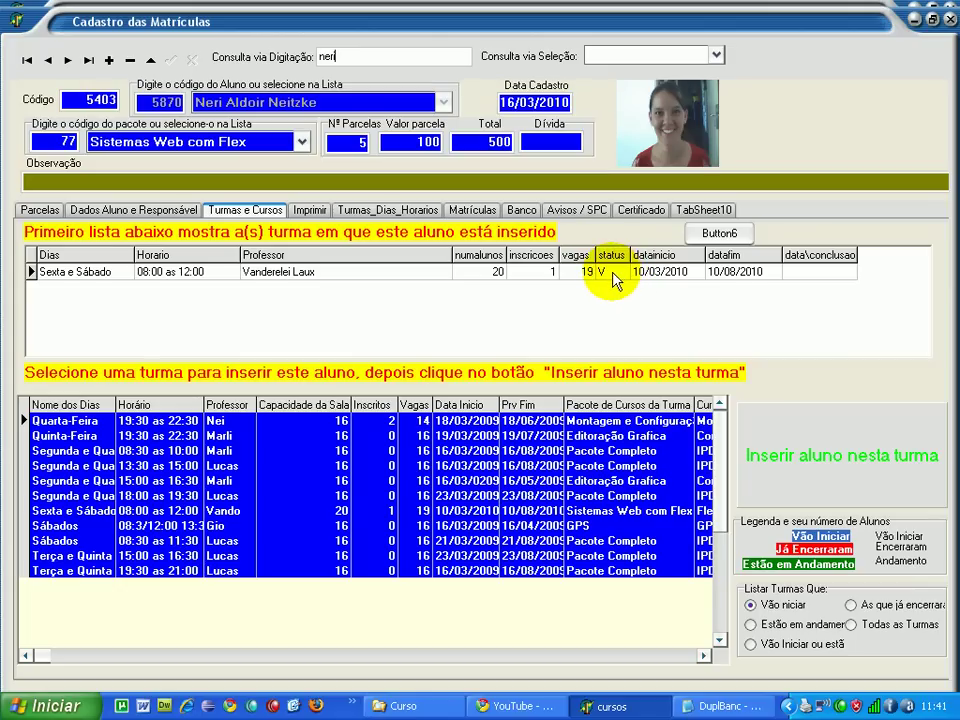
type("i")
left_click(184, 512)
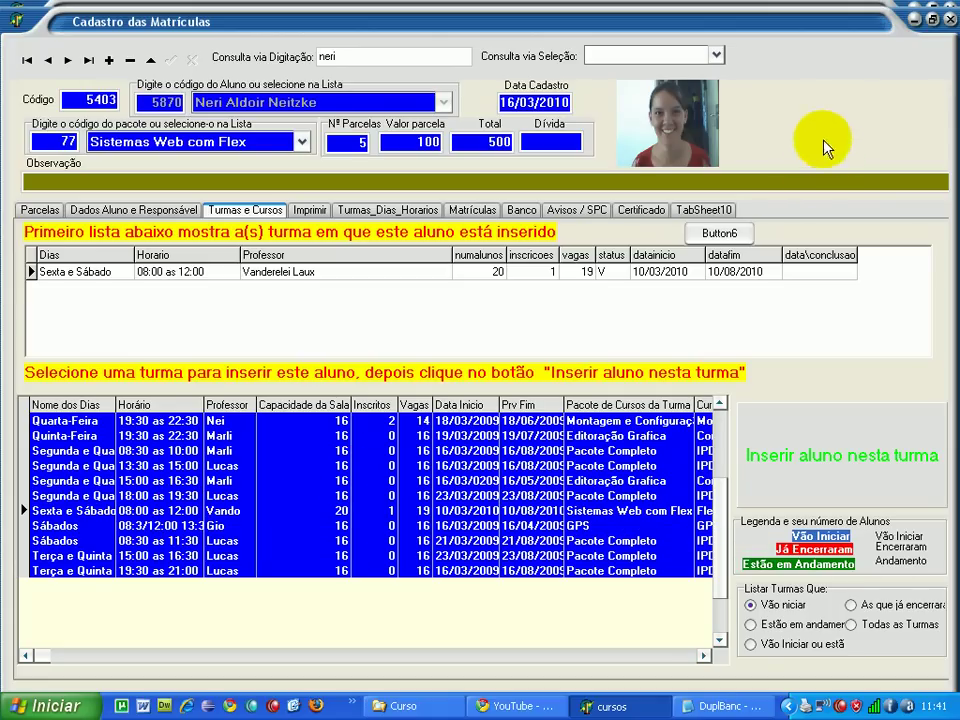
left_click(949, 20)
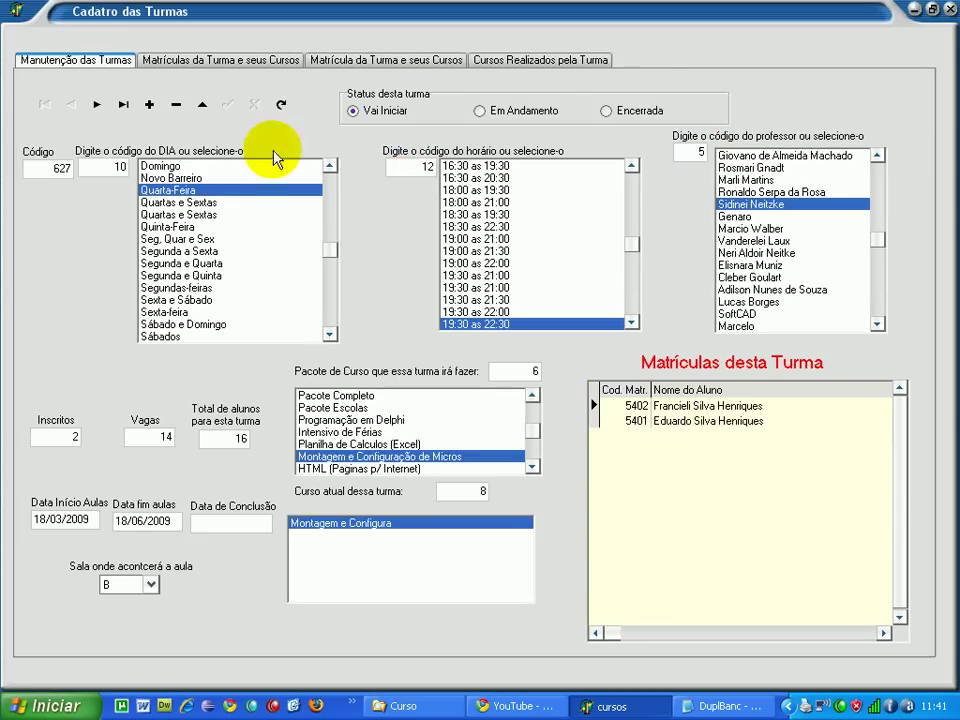
- Display the student's enrolment entry within the Sexta e Sábado Sistemas Web com Flex class in the class register
left_click(198, 66)
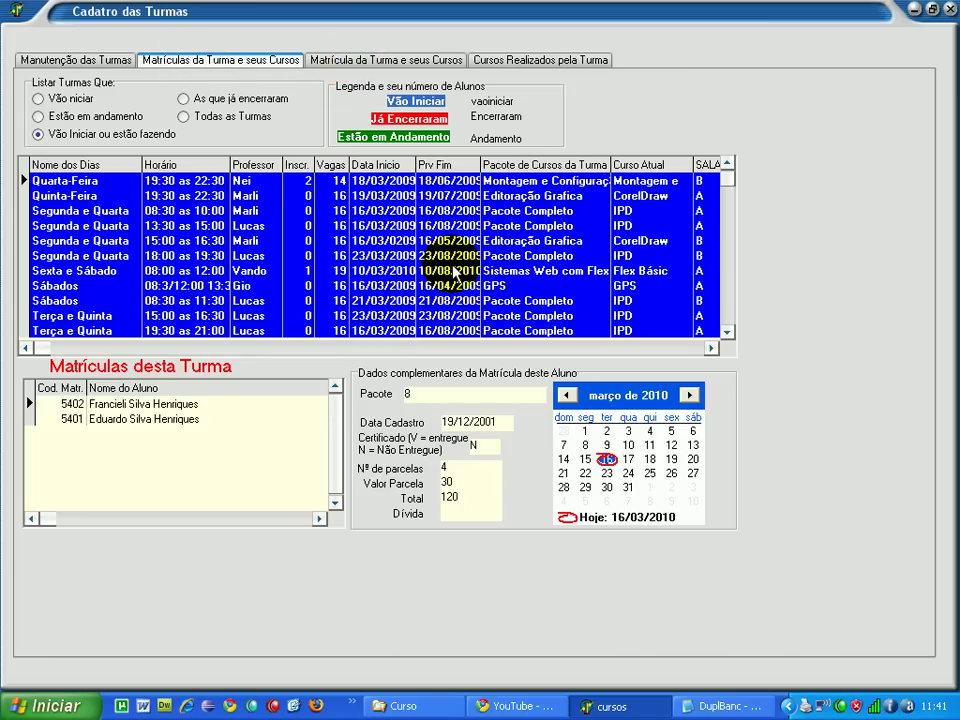
left_click(518, 272)
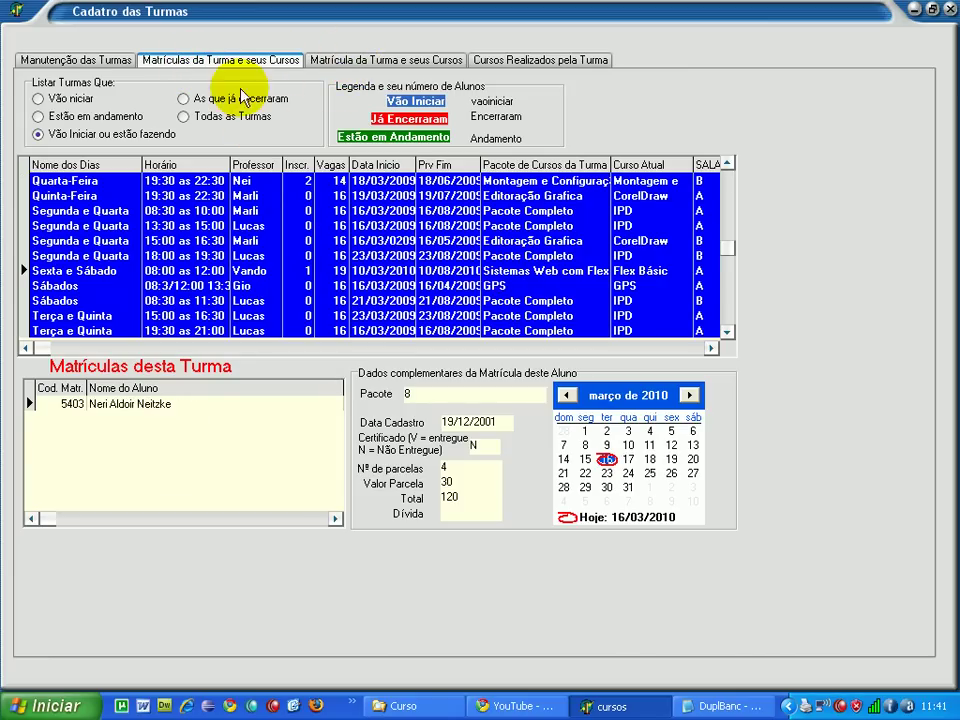
left_click(330, 62)
left_click(107, 131)
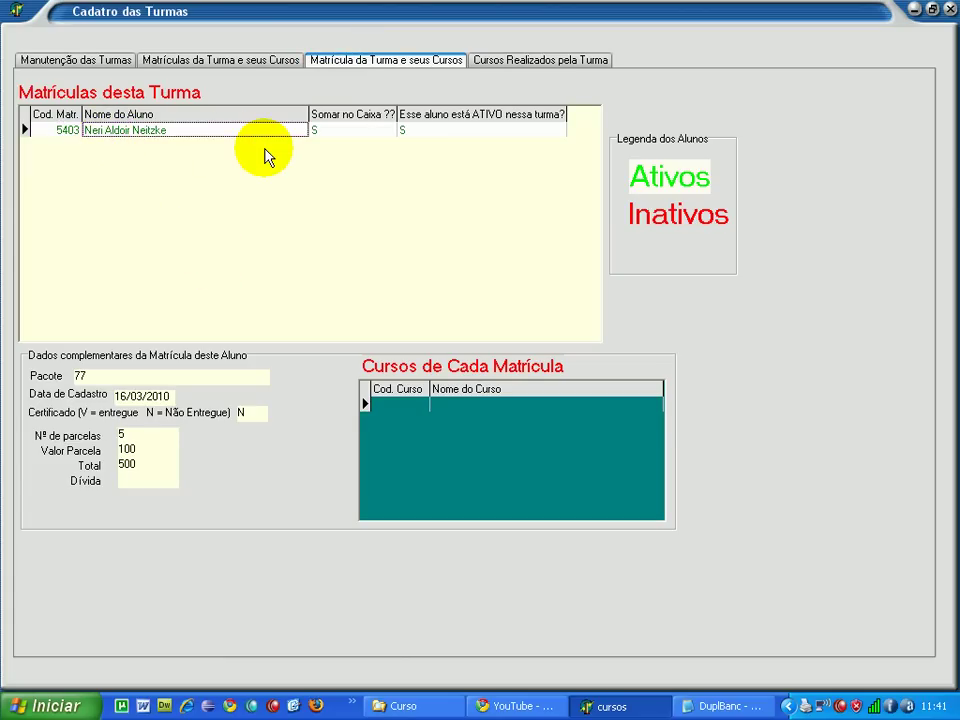
- Delete the student's entry from the Sexta e Sábado Sistemas Web com Flex class and confirm the deletion
key("ctrl+Delete")
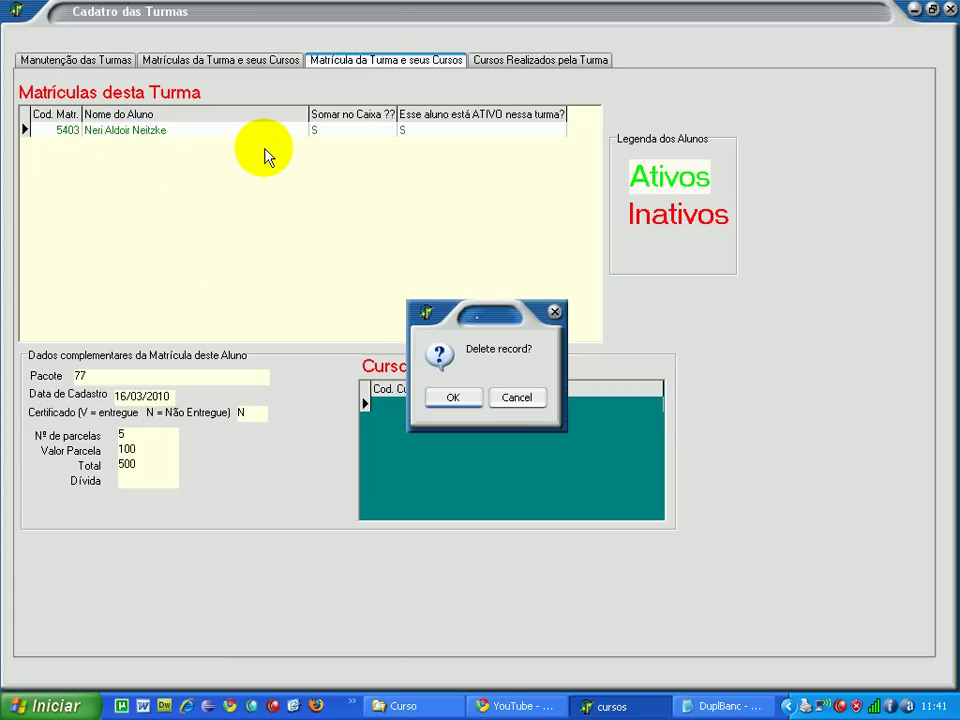
left_click(450, 396)
left_click(518, 411)
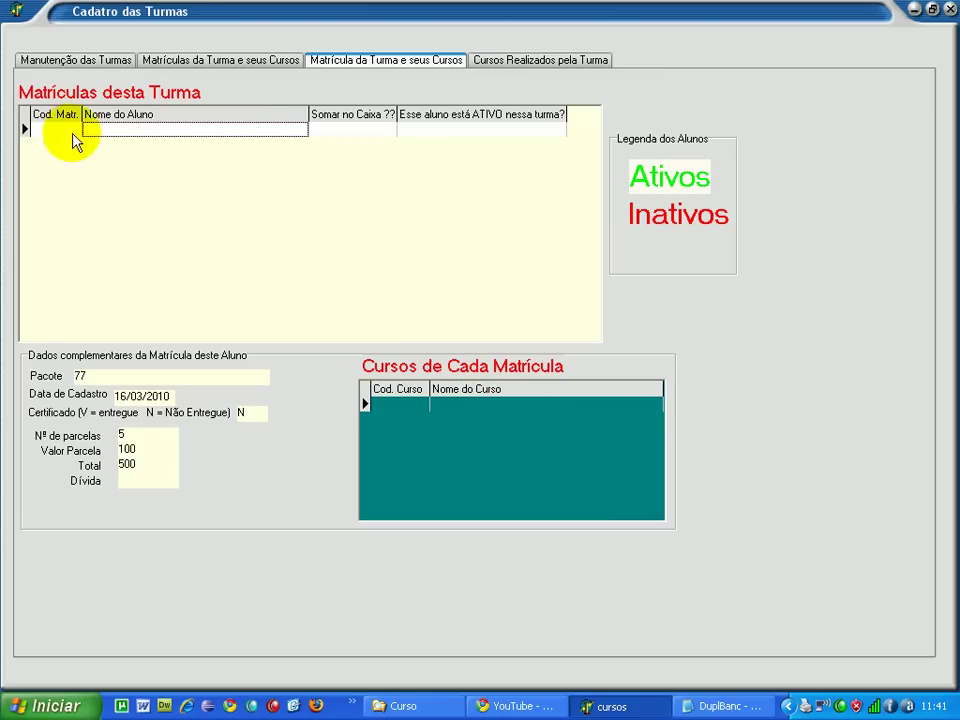
- Check the Sexta e Sábado class's enrolments and vacancies in the class list and class record, and close the class register
left_click(190, 57)
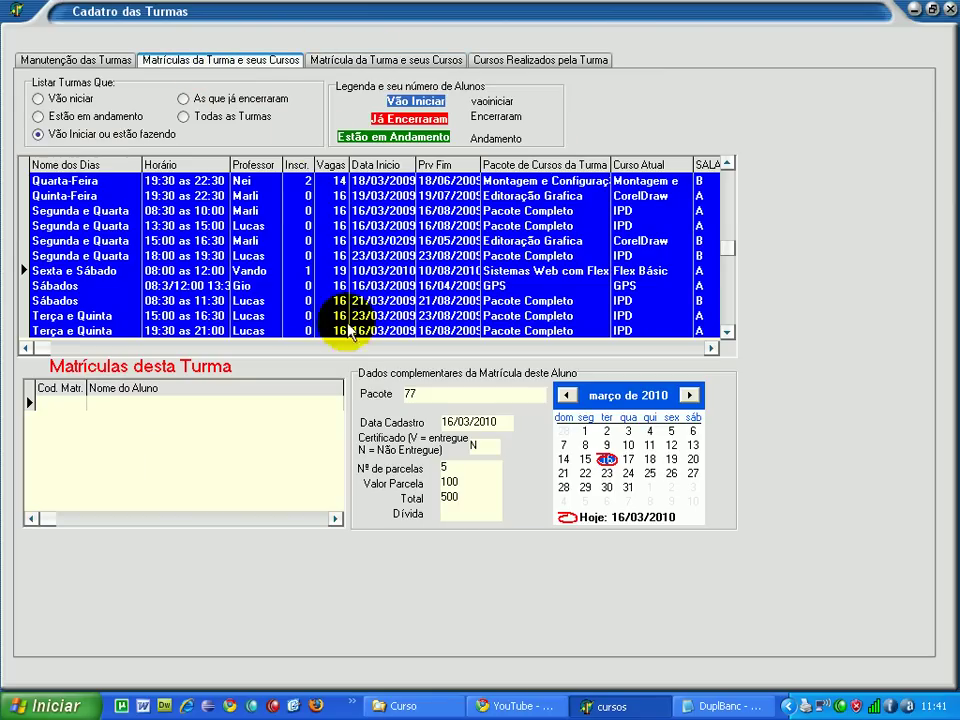
left_click(88, 57)
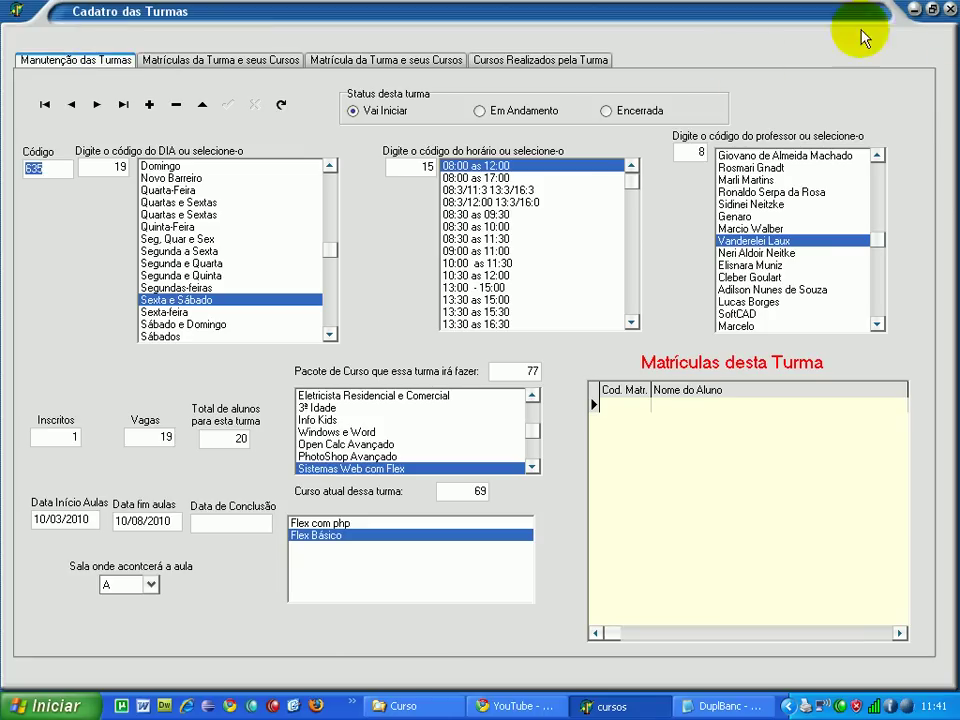
left_click(203, 105)
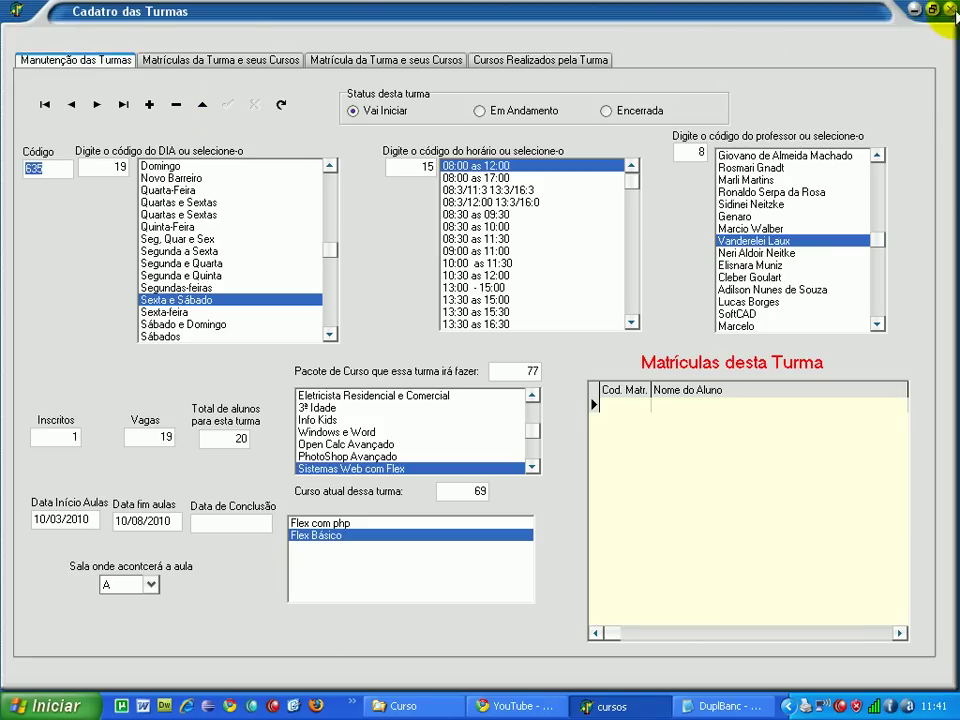
left_click(950, 10)
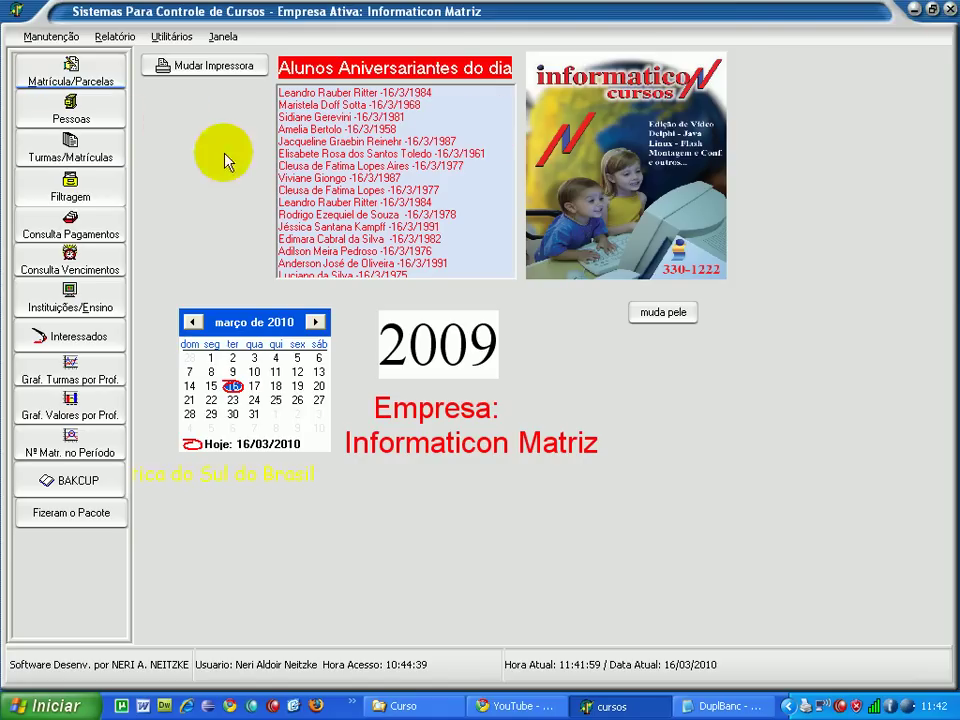
- Search the enrolment register for the student by name and display the classes and courses of that enrolment
left_click(70, 80)
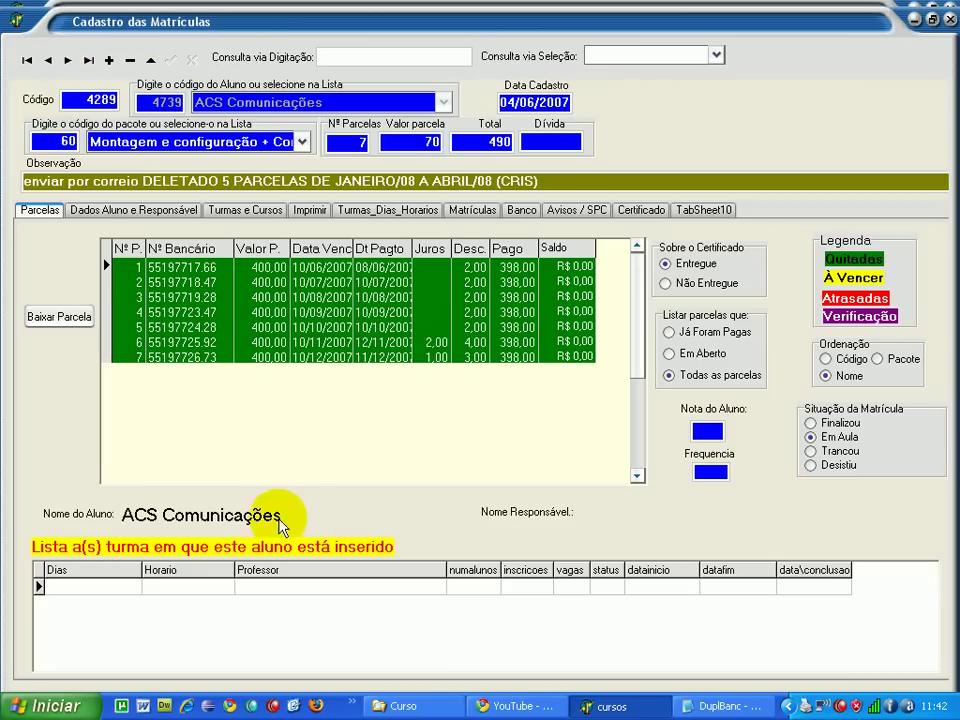
left_click(340, 58)
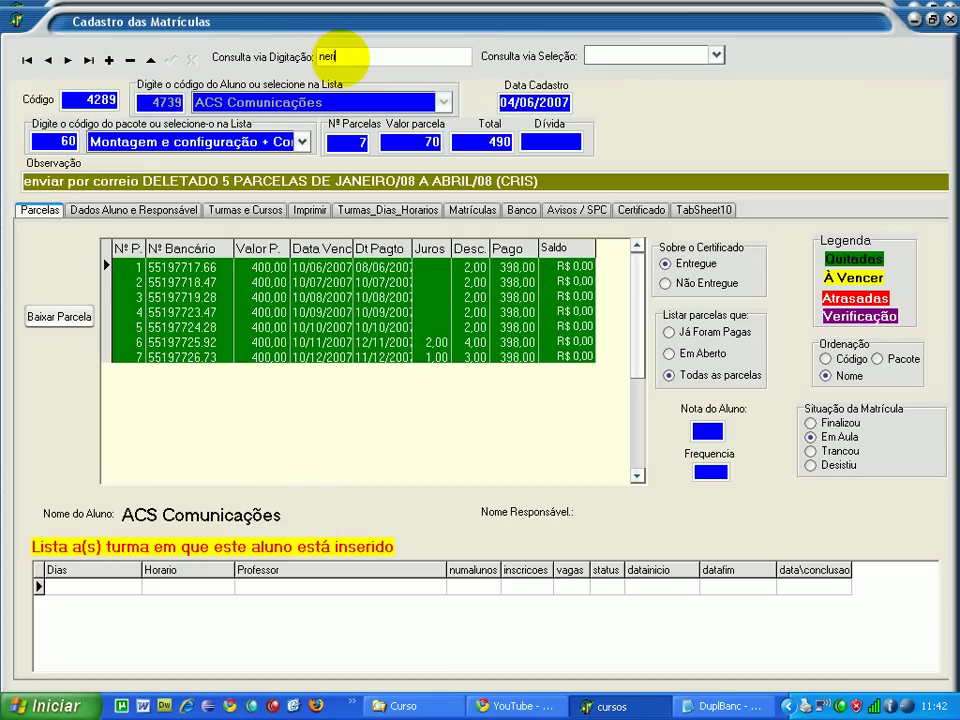
type("neri")
key("Return")
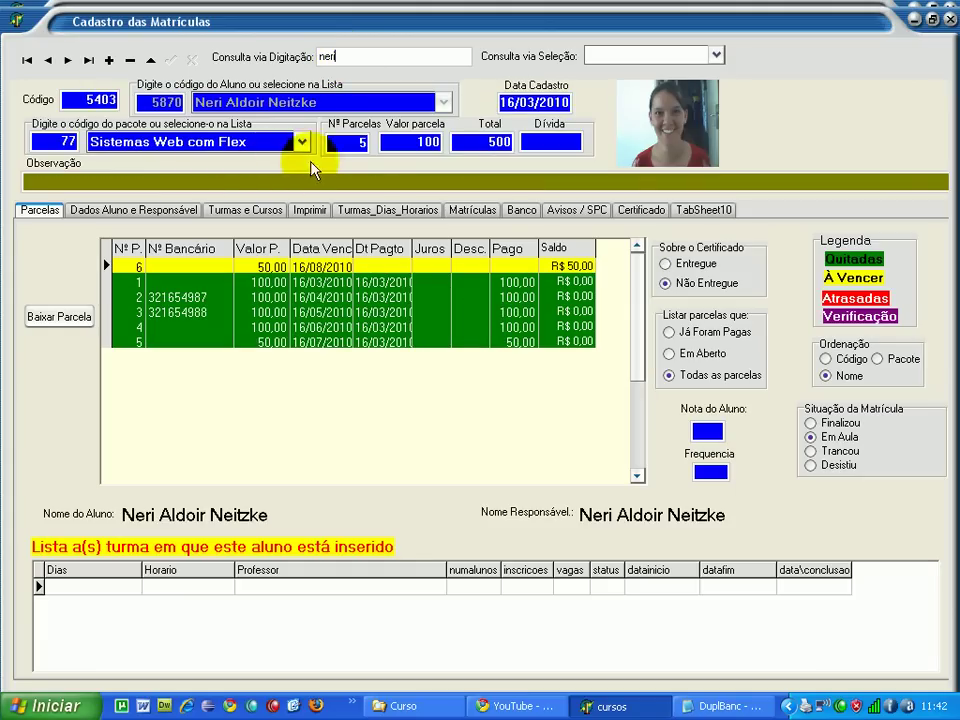
left_click(220, 212)
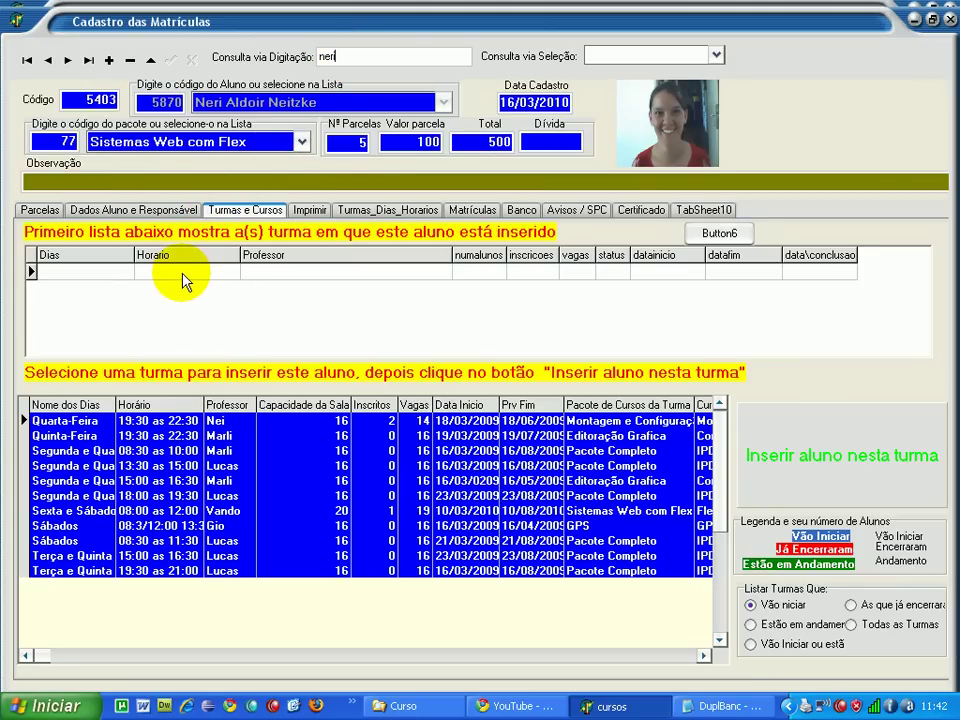
- Insert the student into the Sexta e Sábado 08:00 as 12:00 Sistemas Web com Flex class
left_click(403, 455)
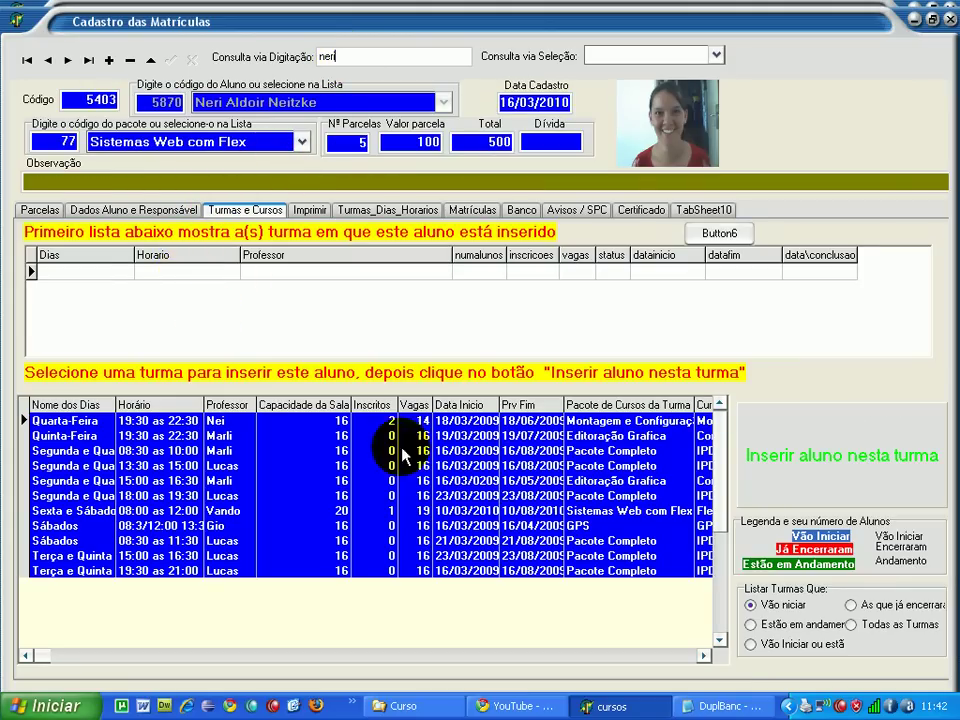
left_click(482, 512)
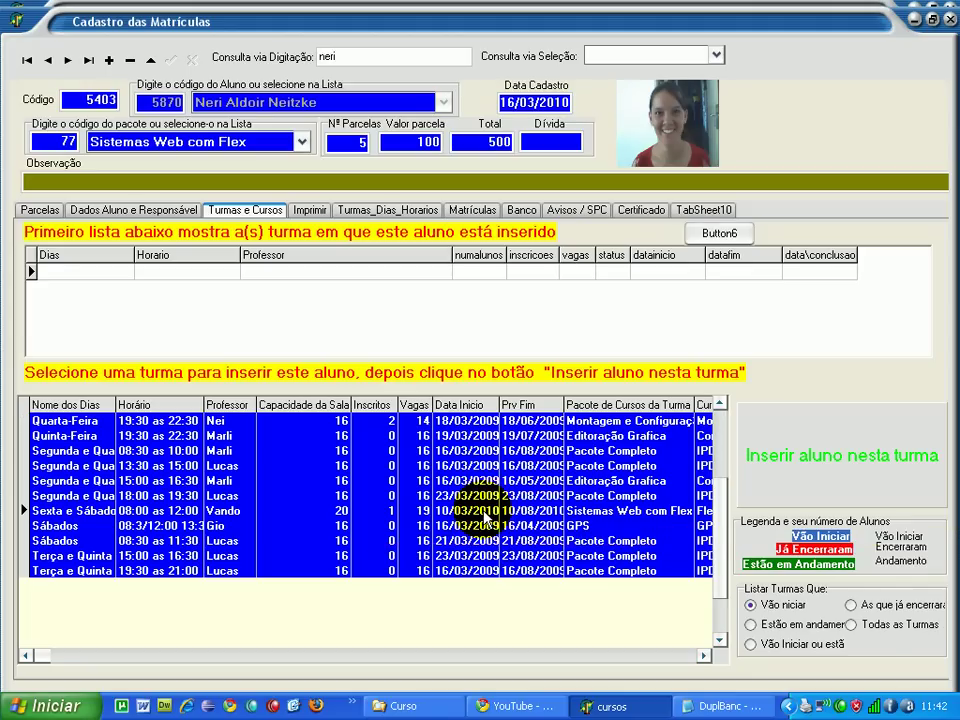
left_click(853, 470)
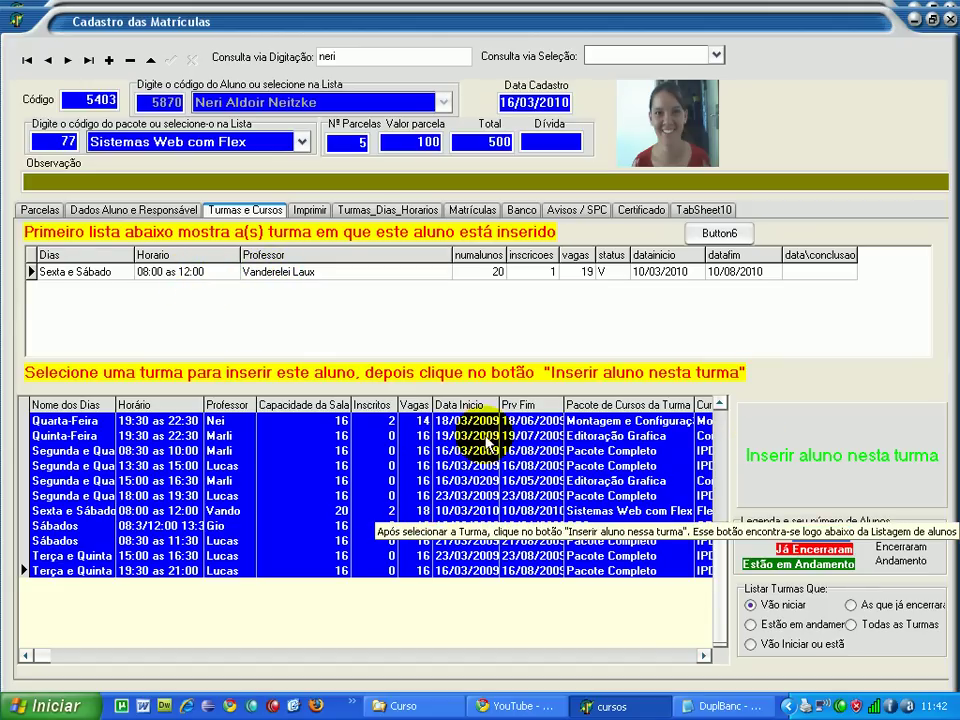
- Insert the student into the Quarta-Feira 19:30 as 22:30 class as well, review both assigned classes, and close the enrolment register
left_click(457, 421)
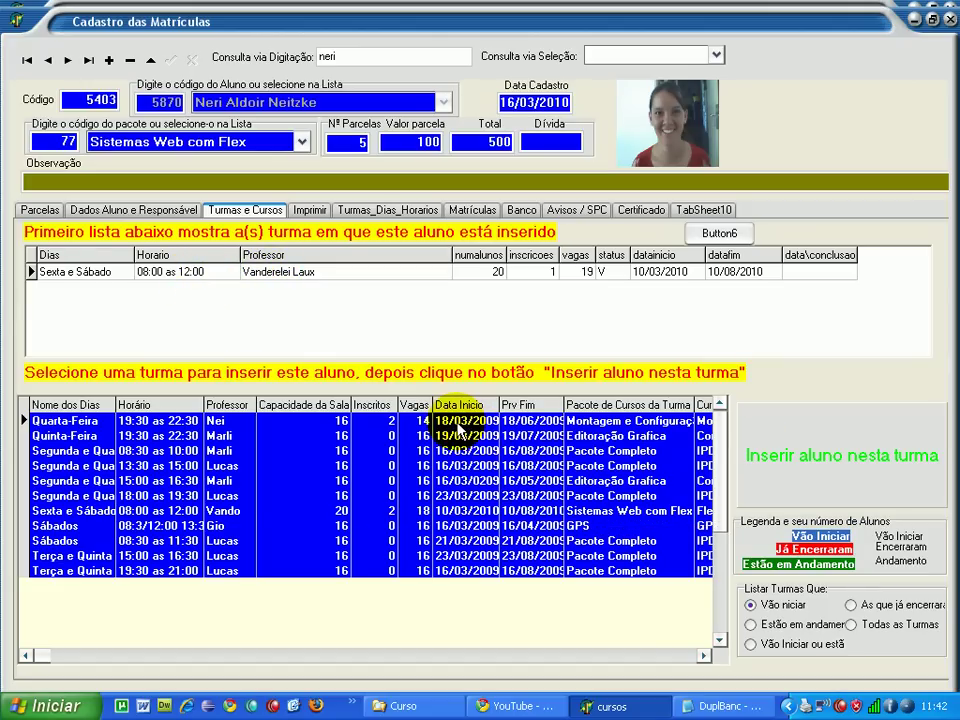
left_click(800, 463)
left_click(279, 270)
key("Down")
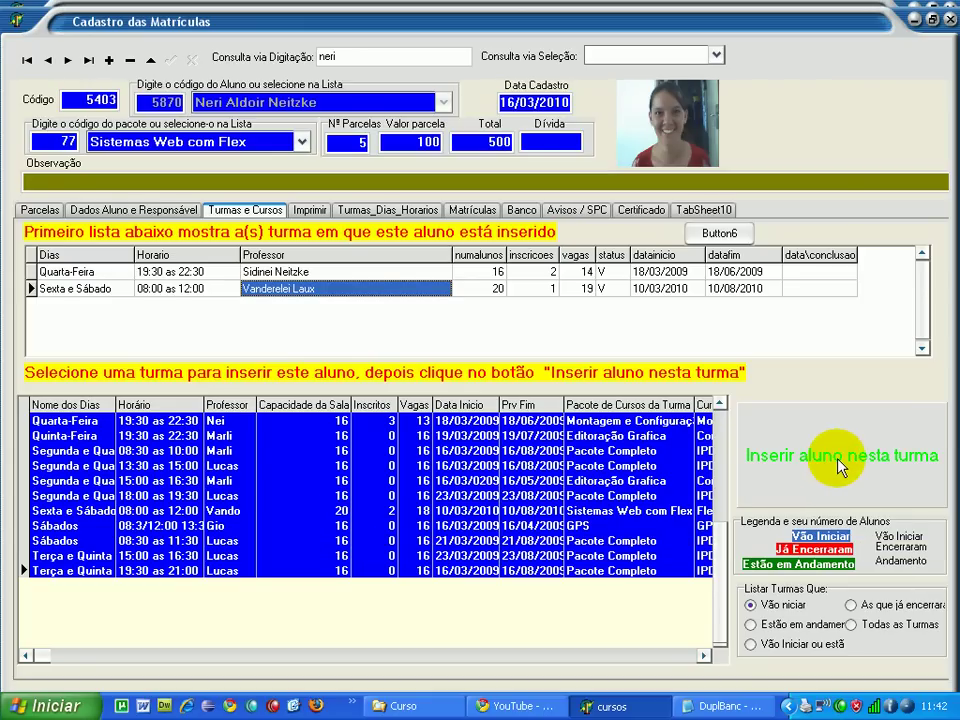
left_click(950, 18)
- Open the class register and display the student's enrolment entry within the Sexta e Sábado class
left_click(100, 152)
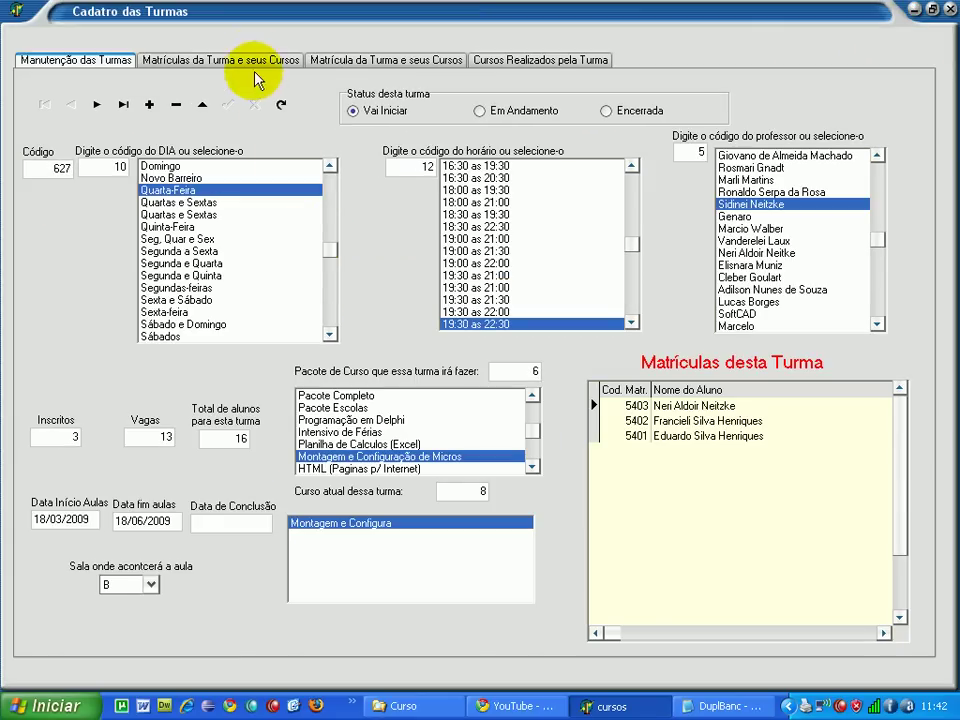
left_click(252, 62)
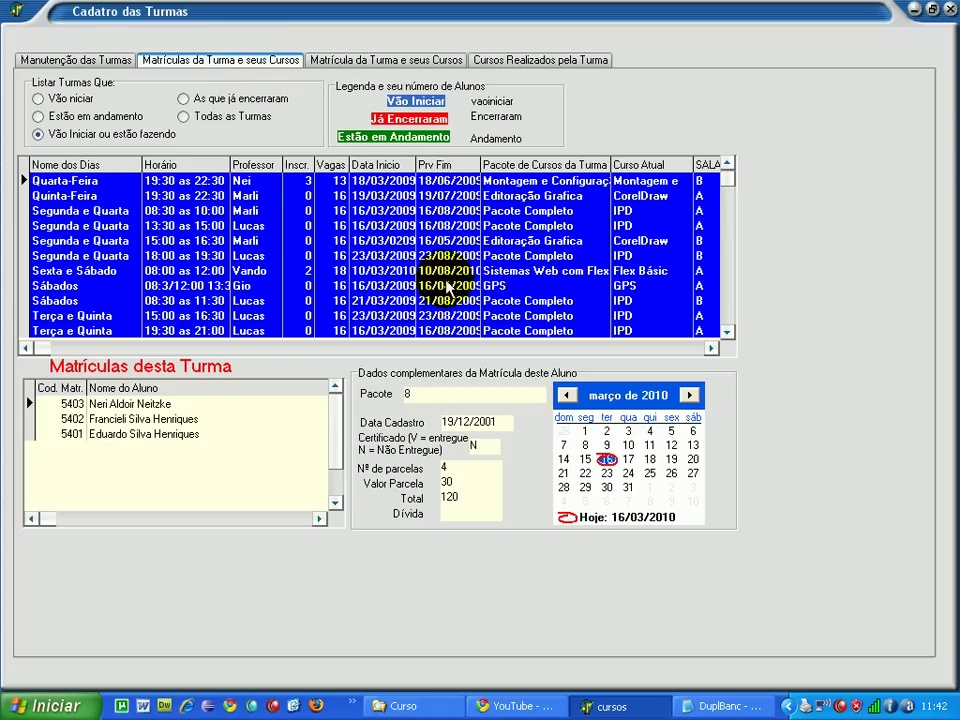
left_click(390, 271)
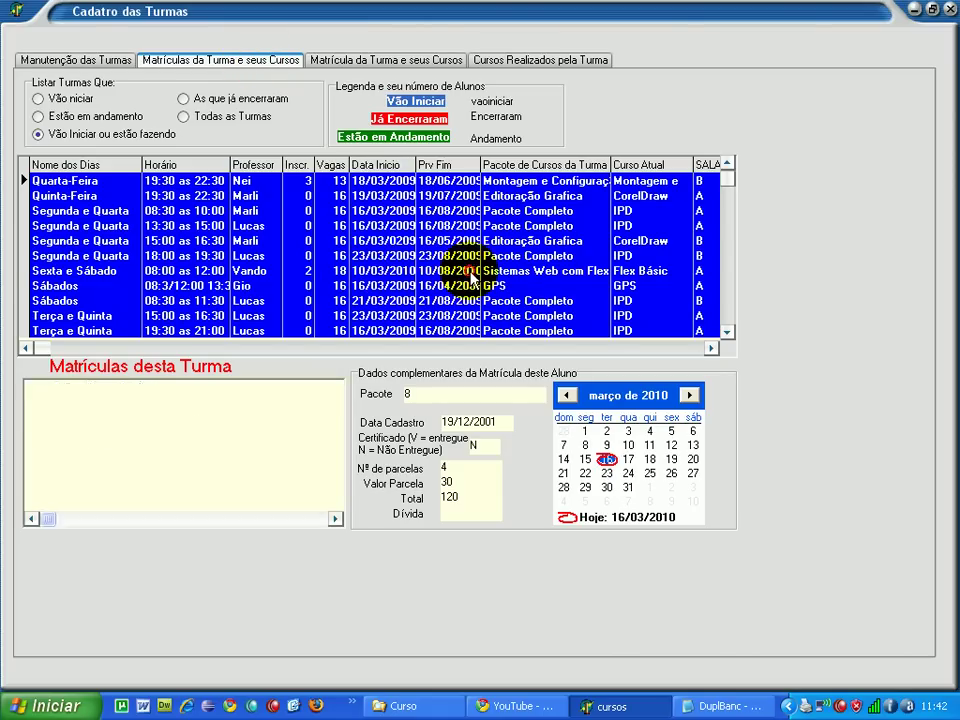
left_click(335, 61)
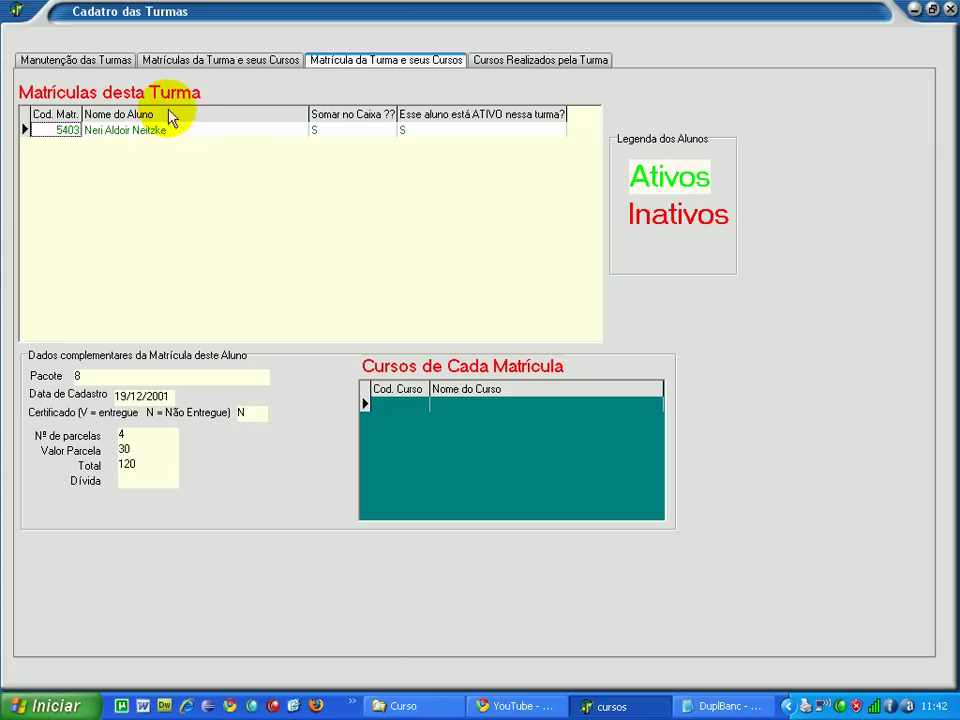
- Set the student's active status in the Sexta e Sábado class to N
left_click(203, 62)
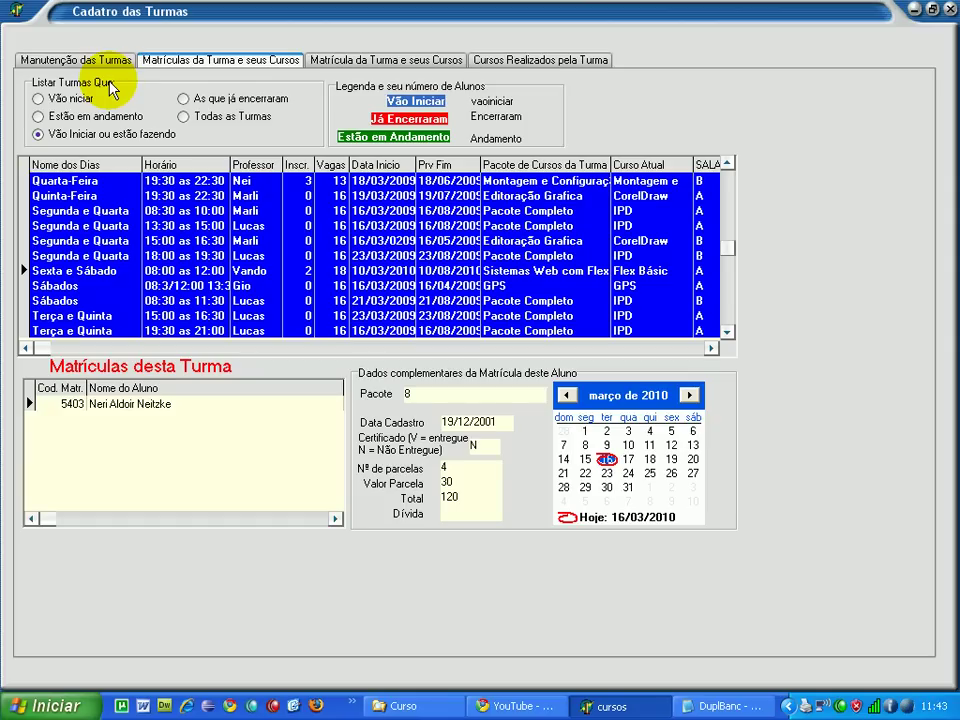
left_click(345, 60)
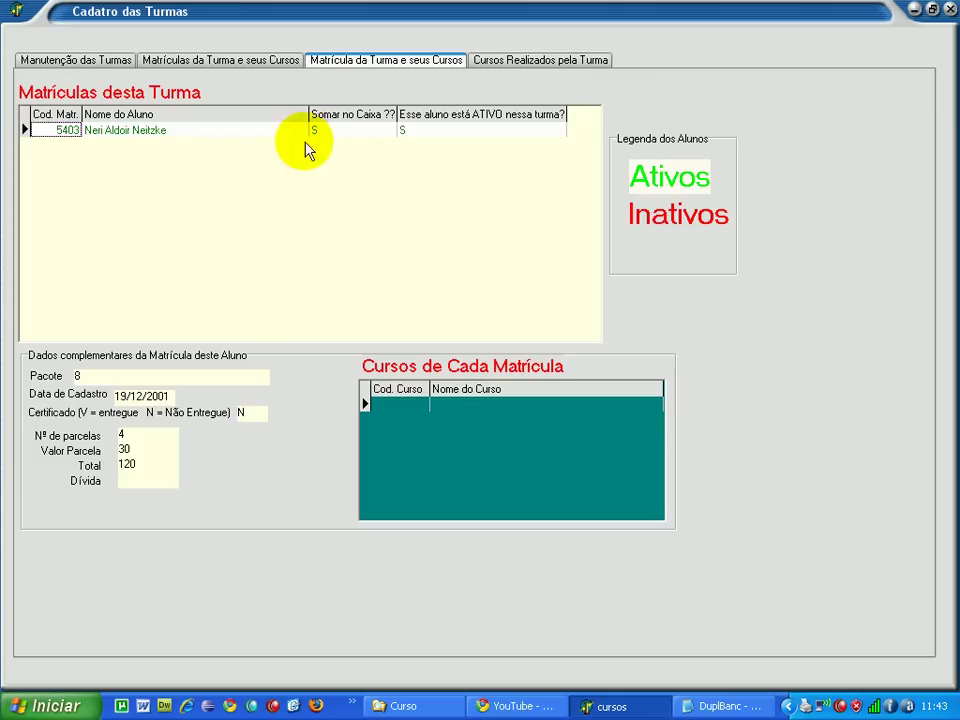
left_click(405, 133)
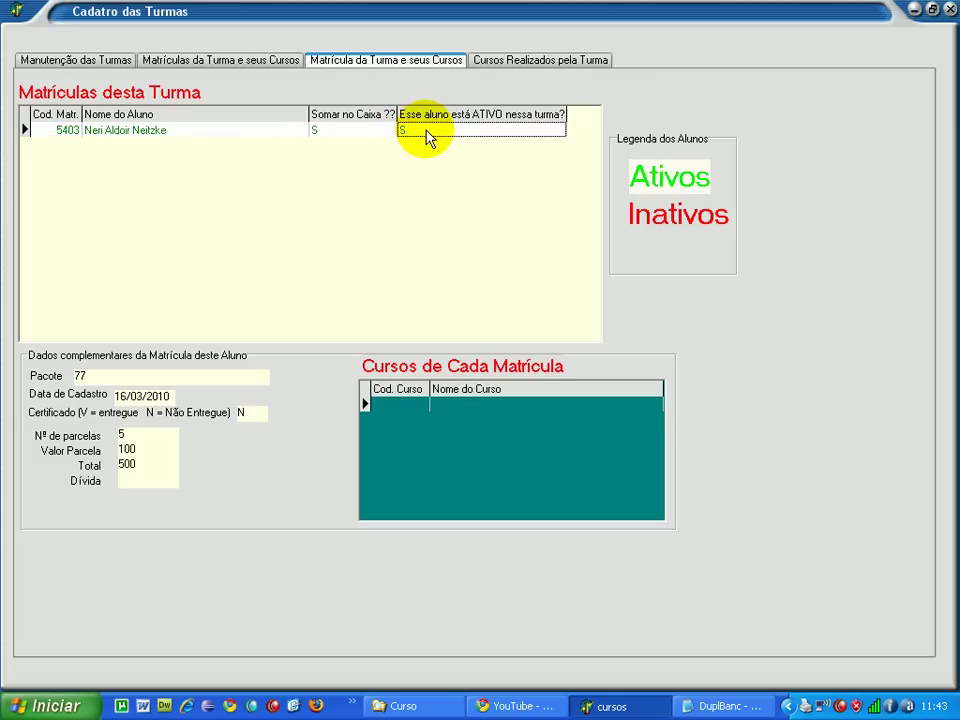
type("N")
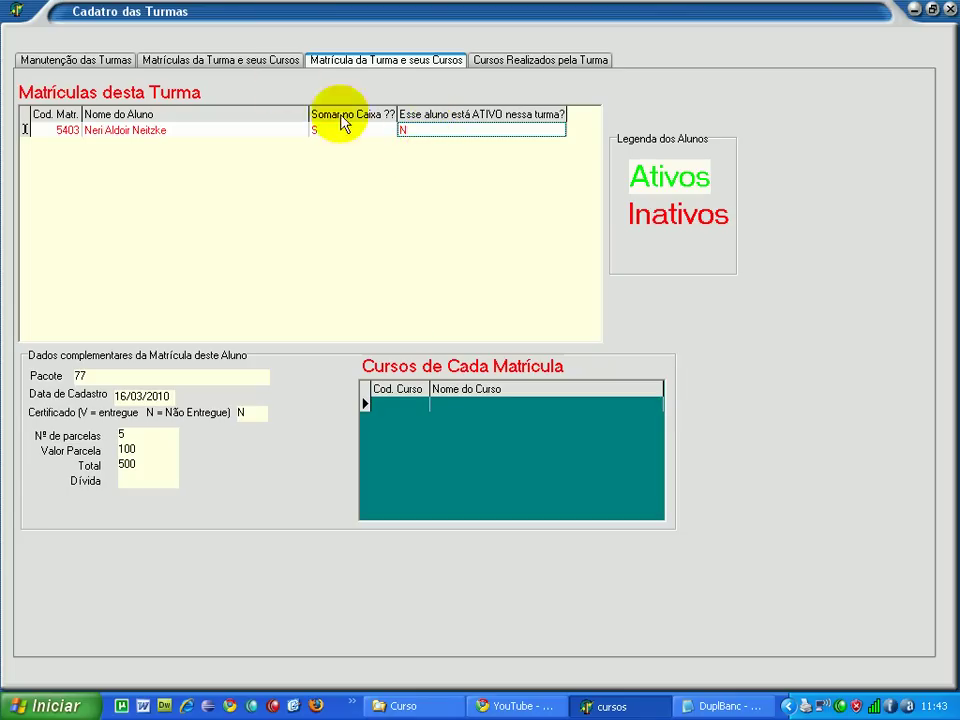
- Update the Sexta e Sábado class record to Inscritos 1 and Vagas 19, and save it
left_click(224, 59)
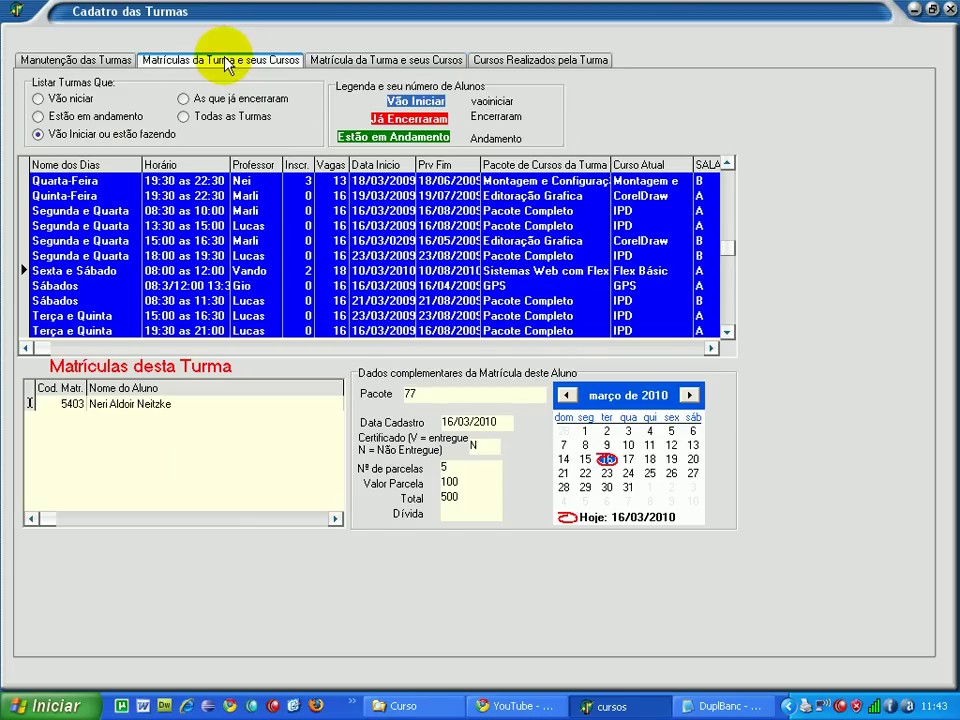
left_click(128, 58)
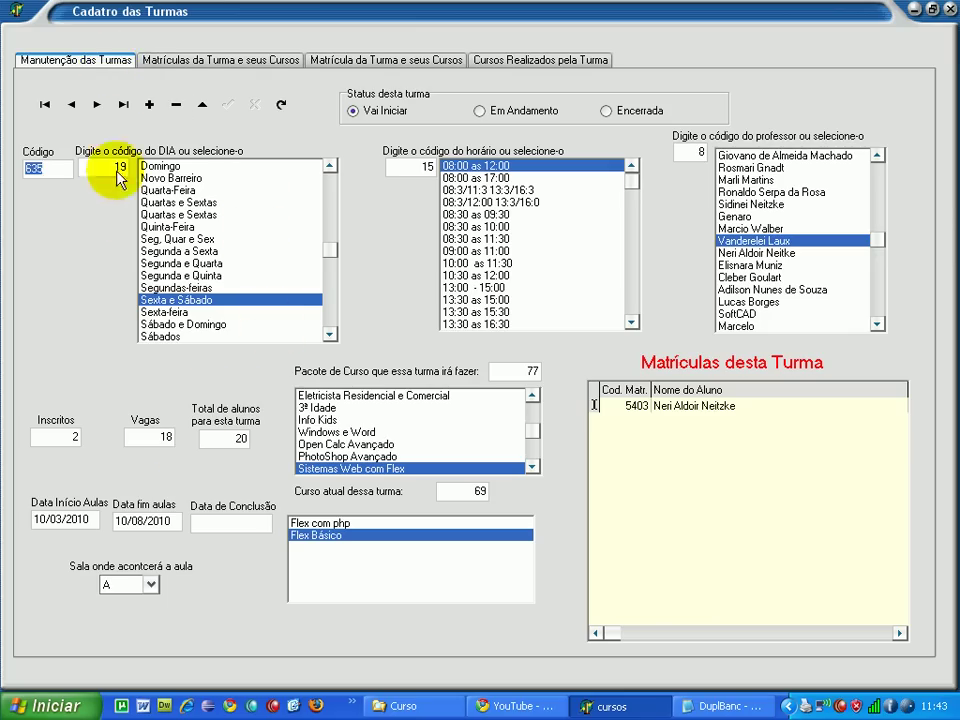
left_click(202, 104)
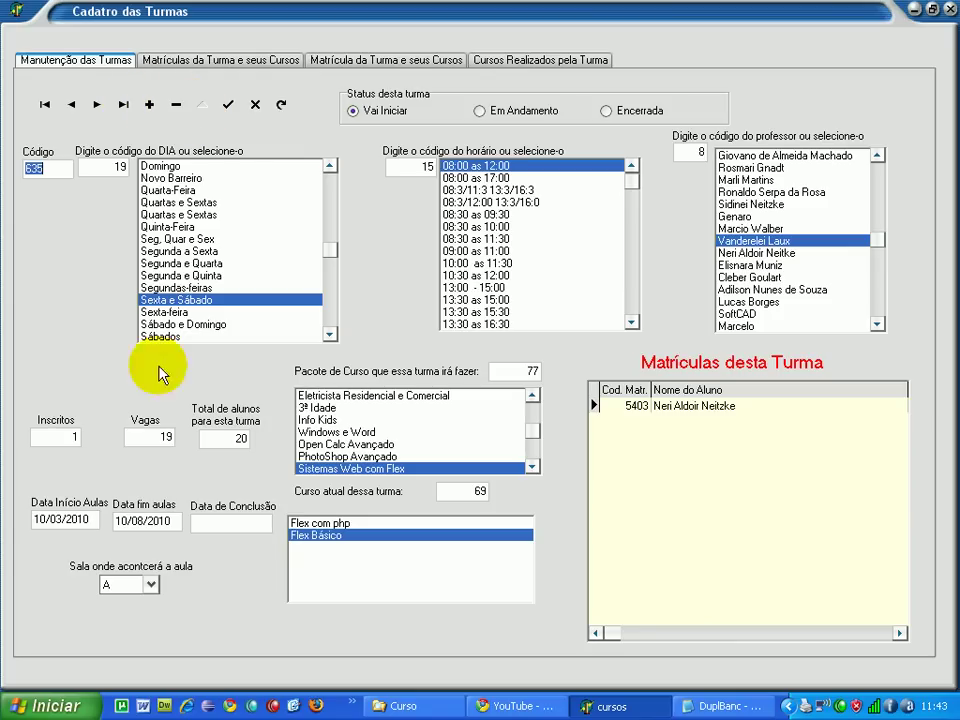
left_click(157, 440)
left_click(228, 104)
- Compare the Sexta e Sábado class's vacancies with the student's inactive enrolment entry, and close the class register
left_click(160, 60)
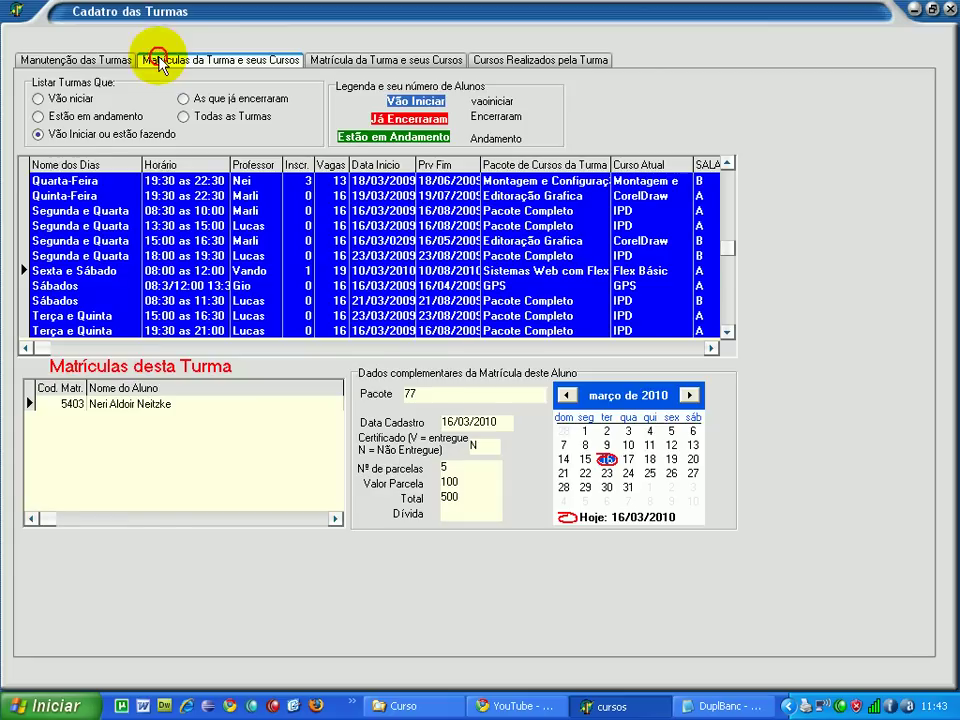
left_click(70, 58)
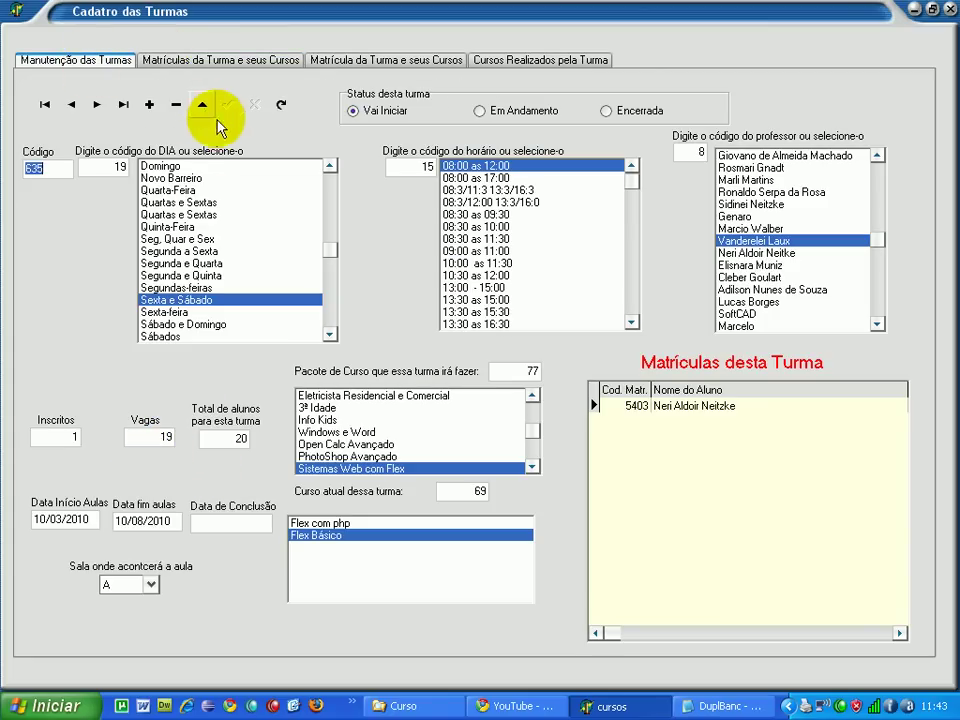
left_click(248, 61)
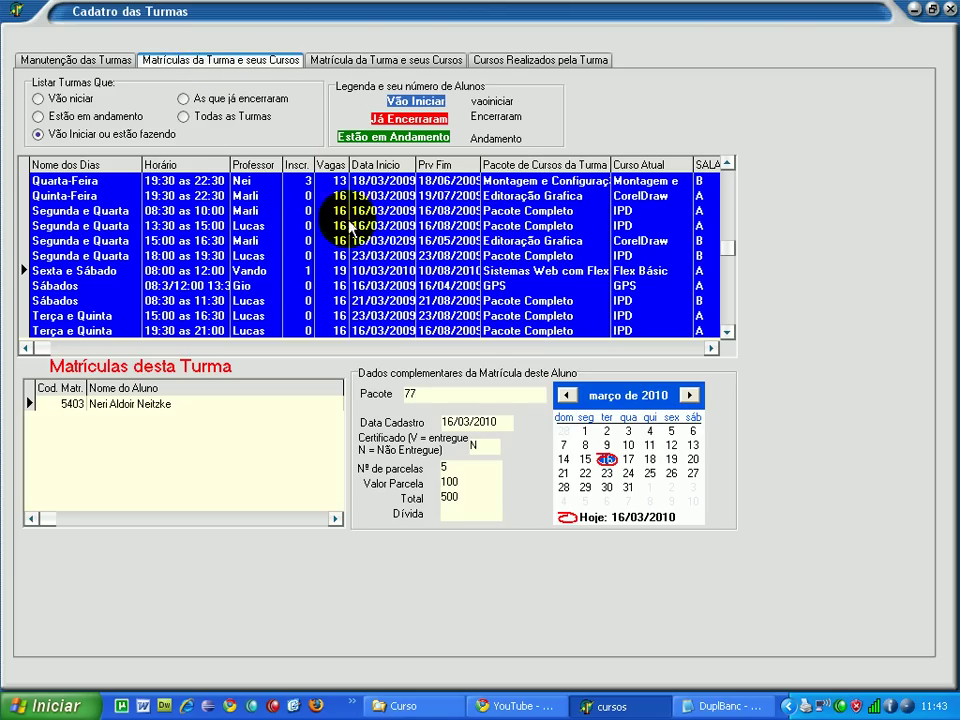
left_click(350, 58)
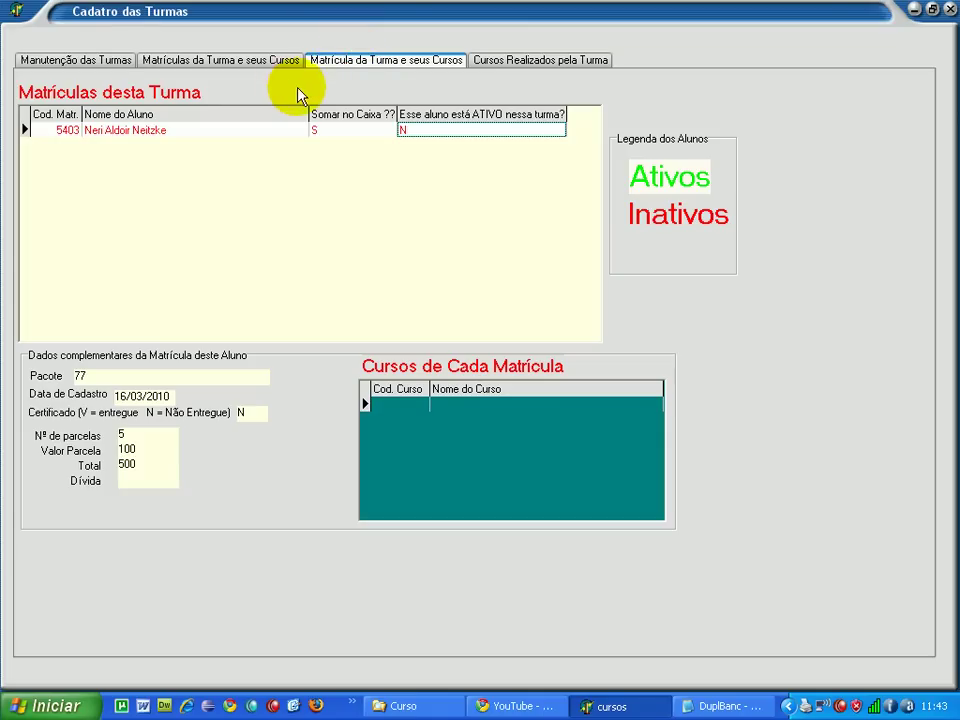
left_click(246, 60)
left_click(349, 60)
left_click(229, 137)
left_click(240, 58)
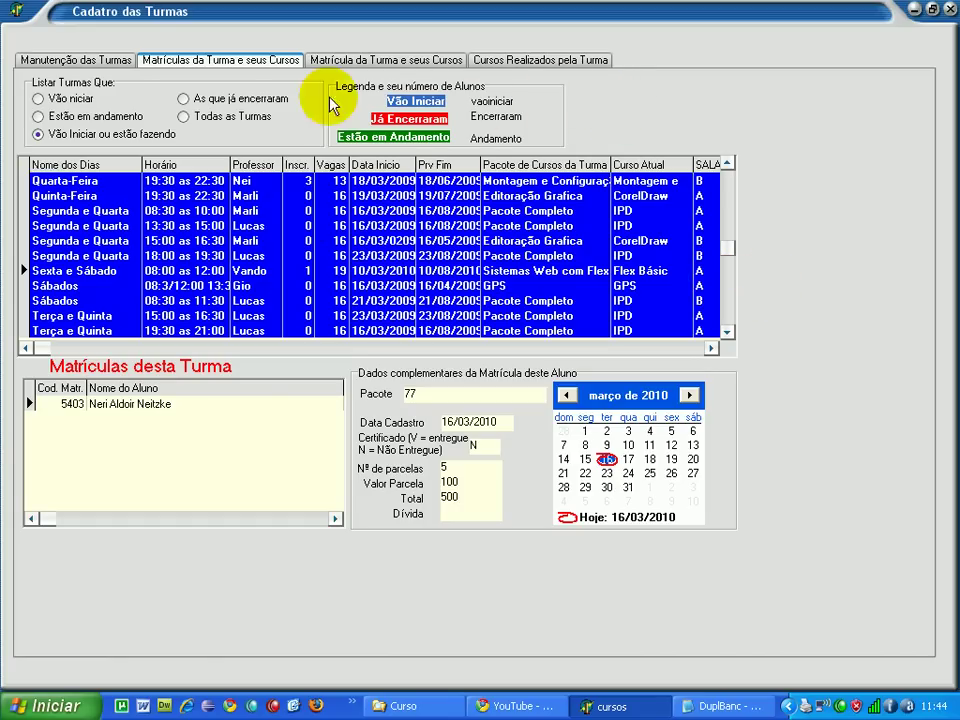
left_click(388, 60)
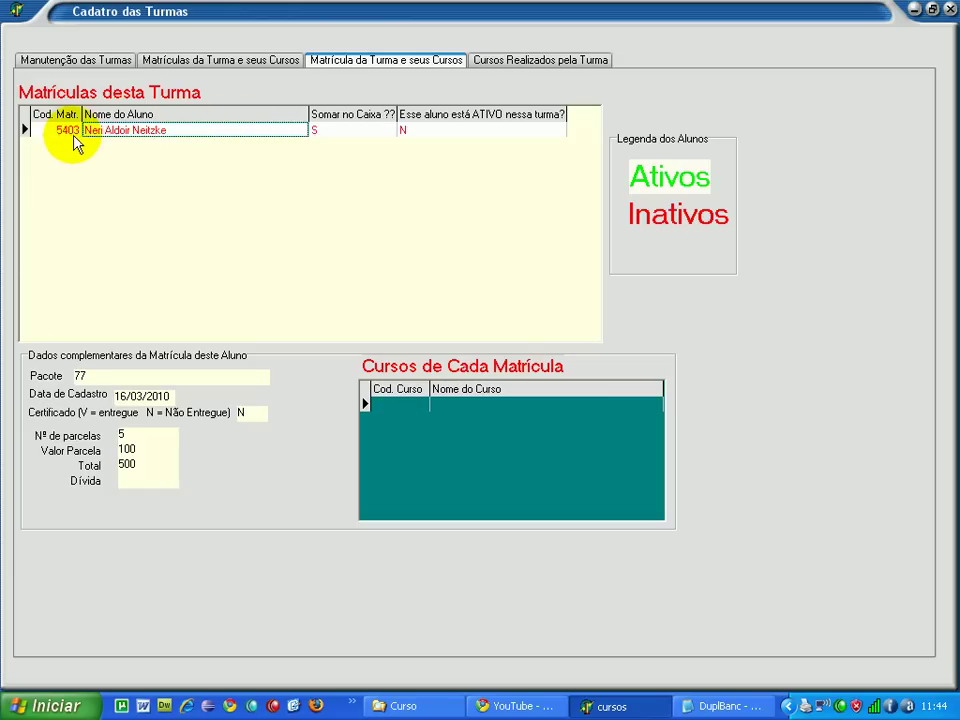
left_click(944, 10)
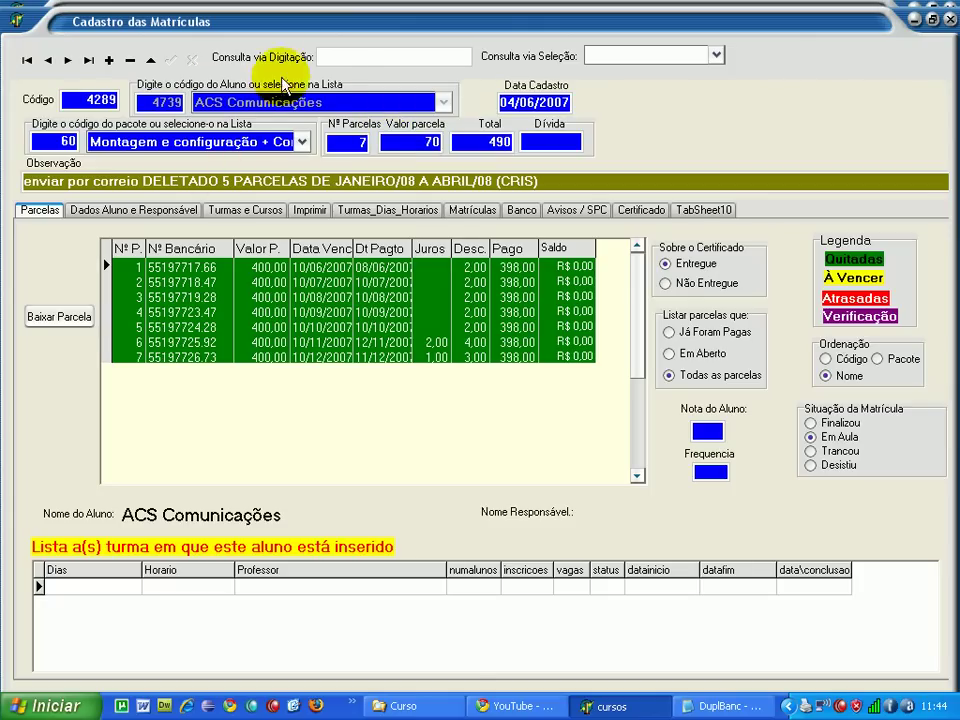
- Look up the student's enrolment again and examine the list of assigned classes with their enrolments and vacancies
left_click(340, 56)
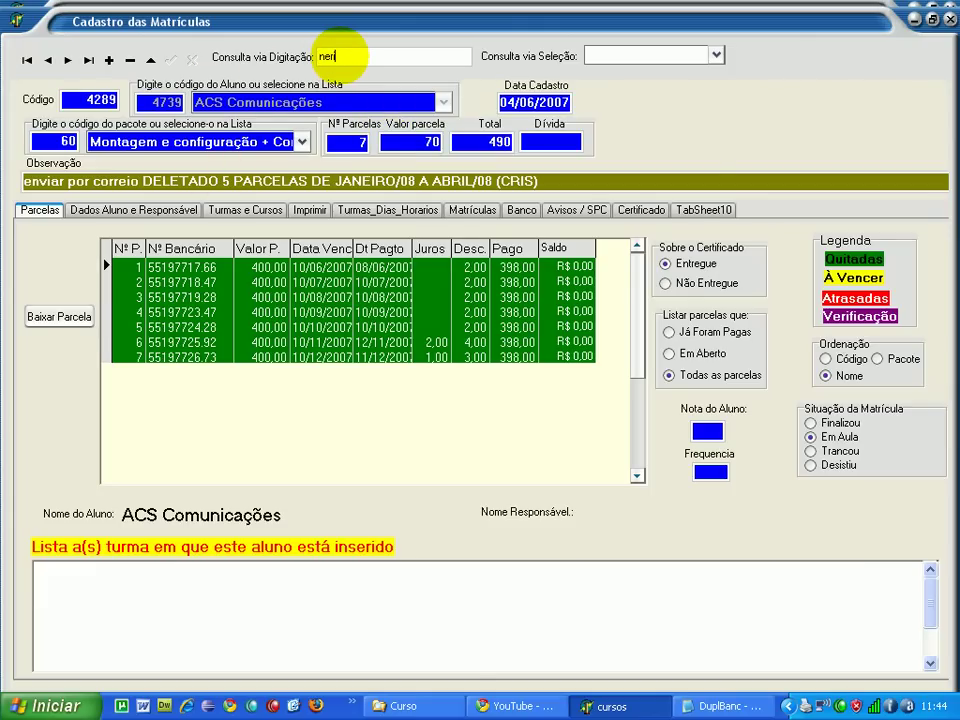
key("Return")
left_click(258, 210)
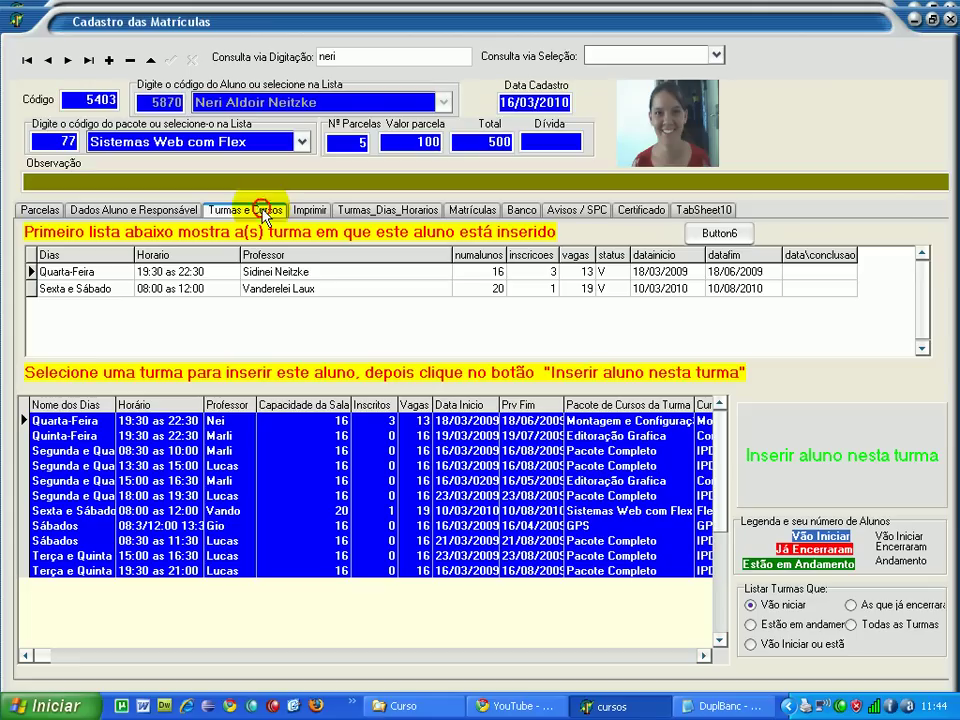